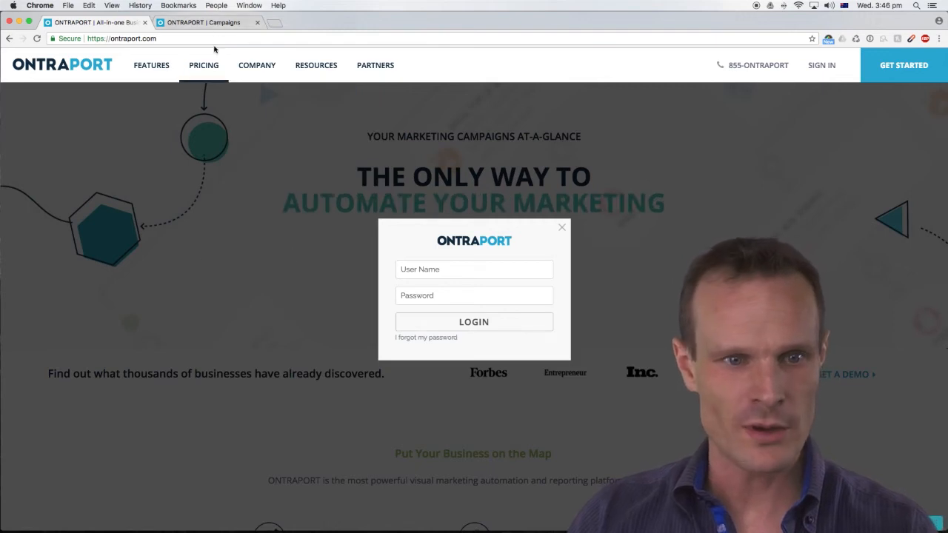
Return to the campaign list, discarding open edits, and reopen the campaign "13: Student Preparation Campaign: Pre-Departure Sessions" for editing.
left_click(204, 22)
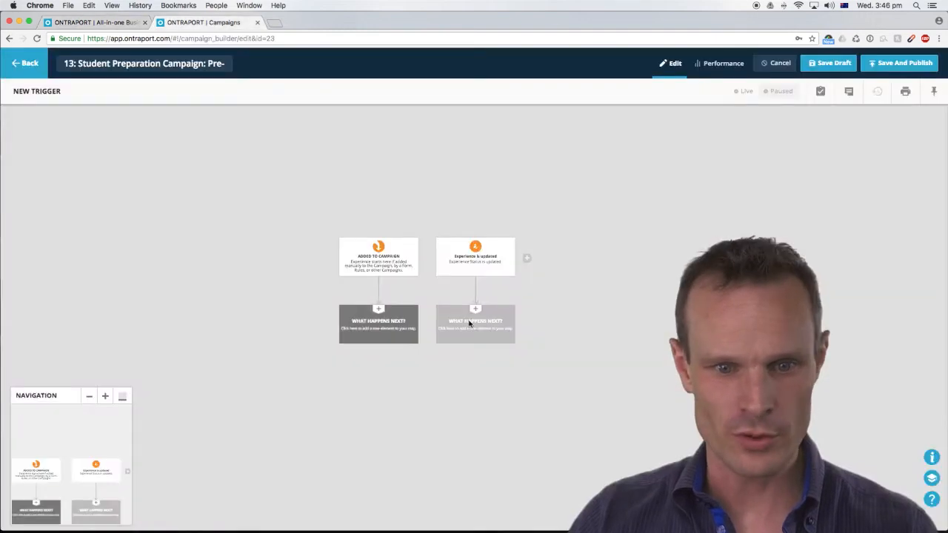
left_click(31, 65)
left_click(548, 290)
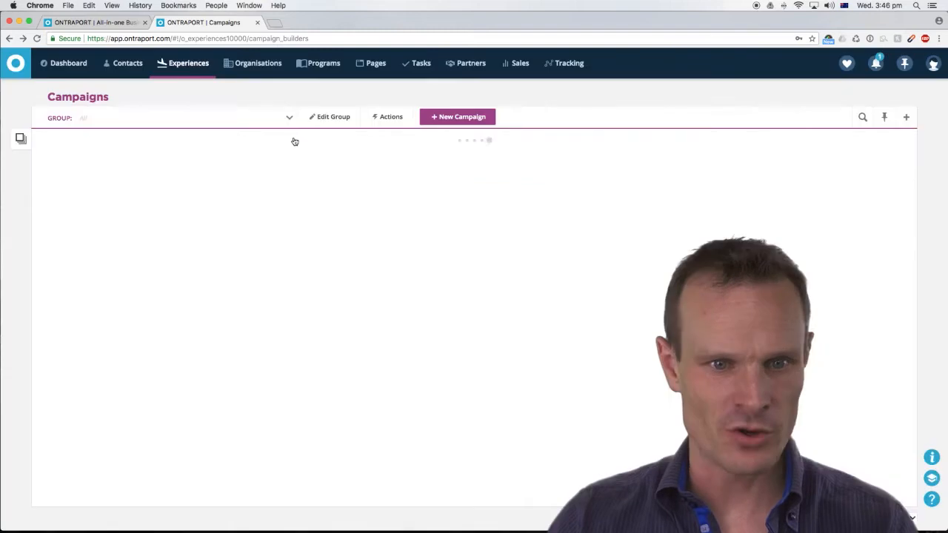
mouse_move(181, 67)
left_click(184, 102)
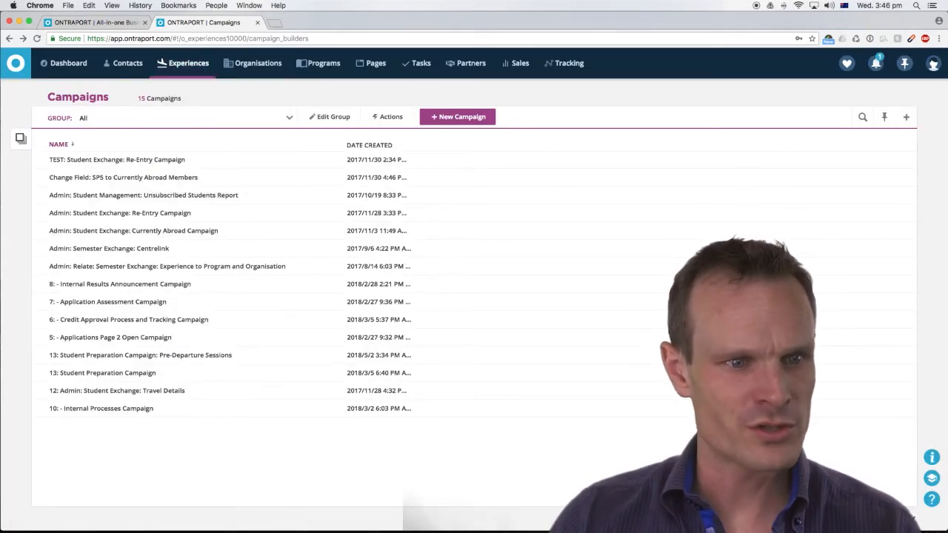
left_click(142, 355)
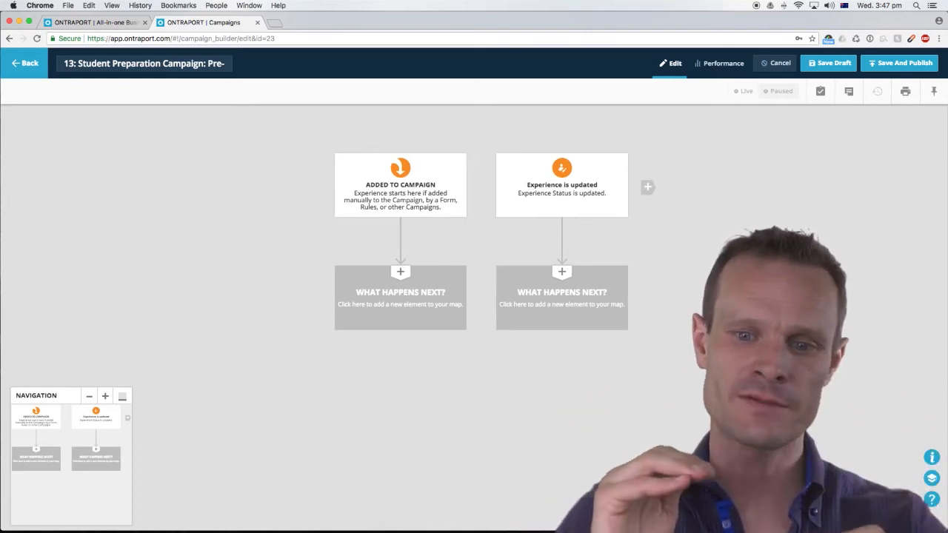
Review the trigger and condition settings of the "Experience is updated" element and close them.
left_click(544, 199)
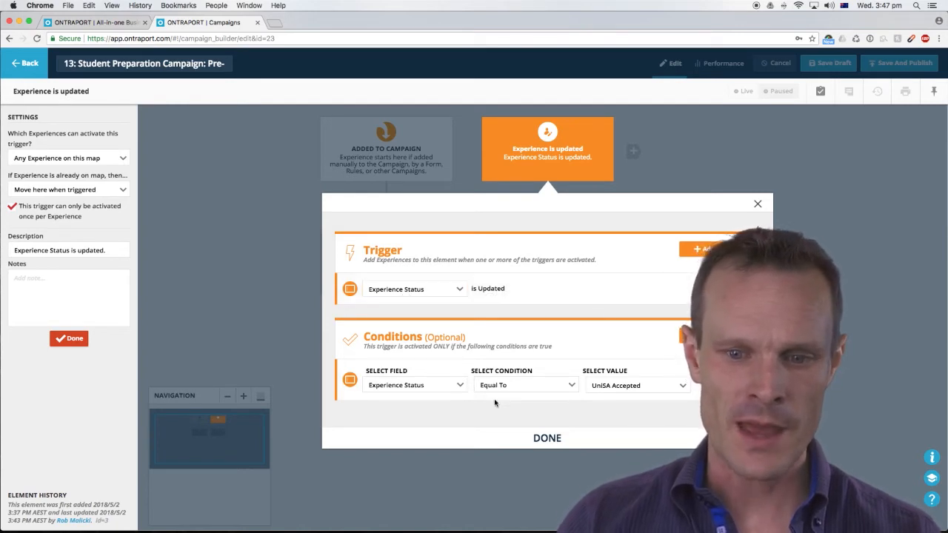
left_click(582, 438)
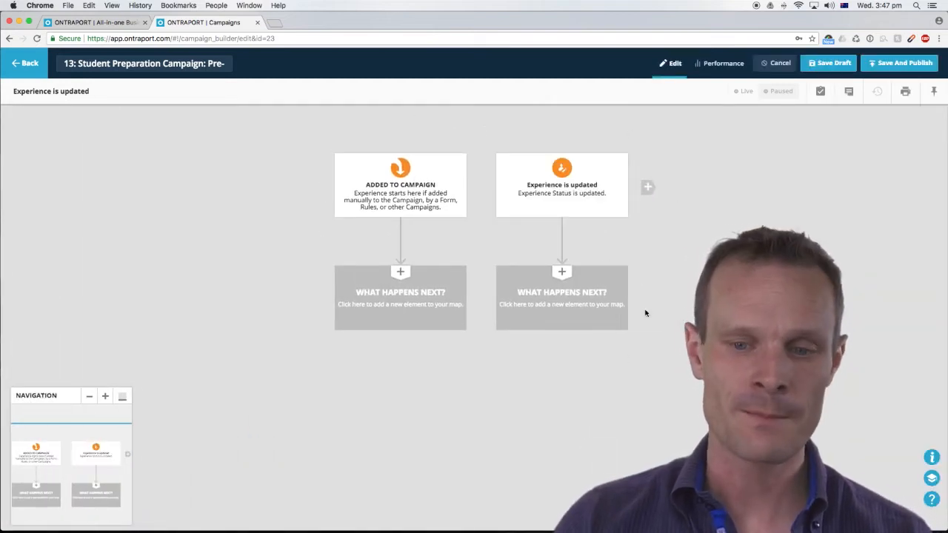
Add a Wait element below the "Experience is updated" trigger and set it to wait until 22 days before the Start Date.
left_click(584, 297)
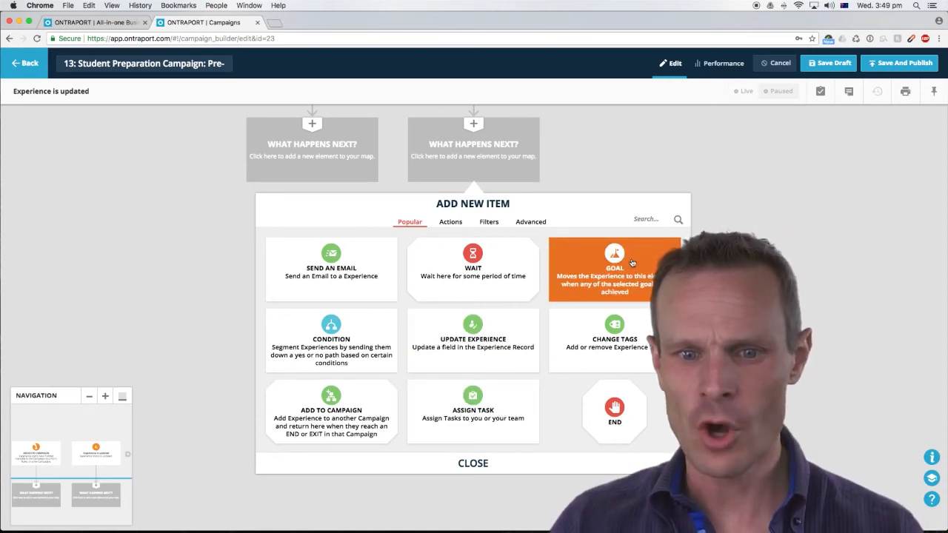
left_click(486, 262)
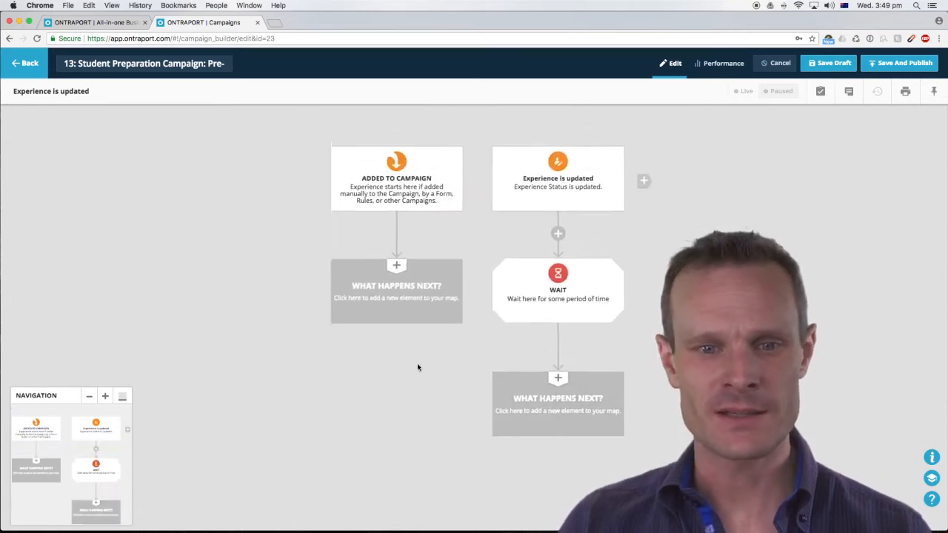
left_click(582, 272)
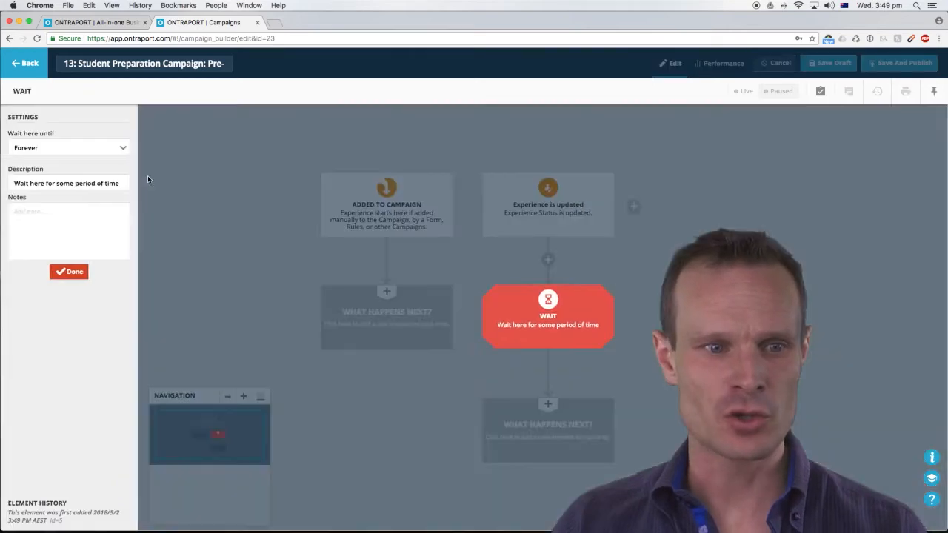
left_click(34, 149)
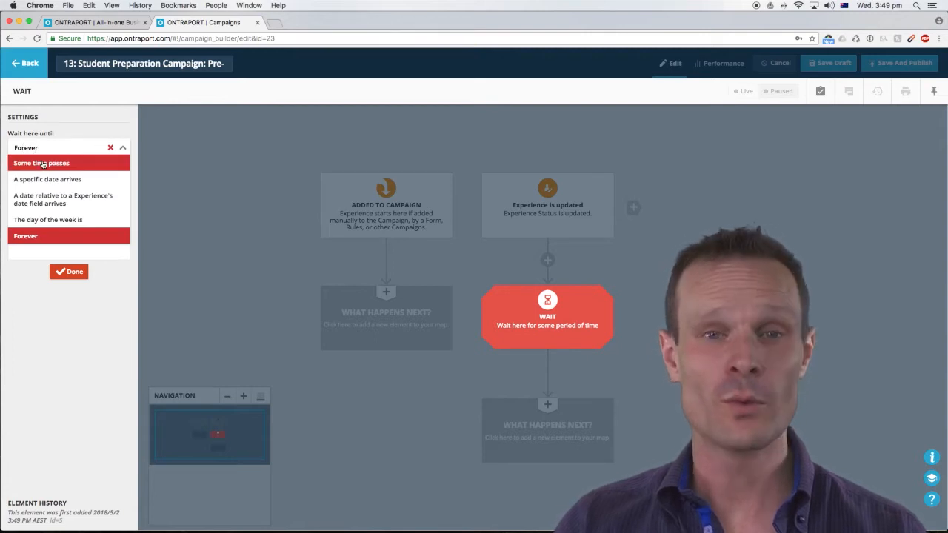
left_click(50, 163)
left_click(67, 151)
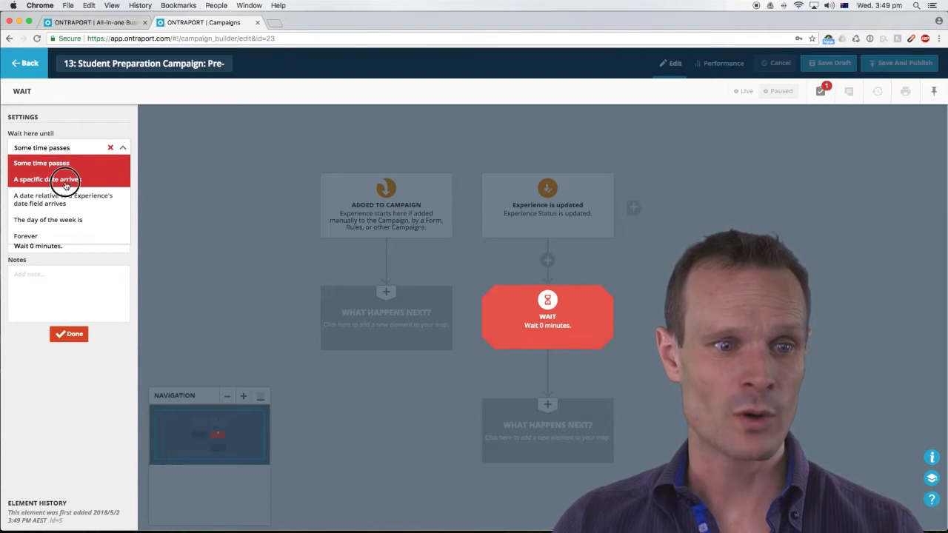
left_click(65, 181)
left_click(67, 148)
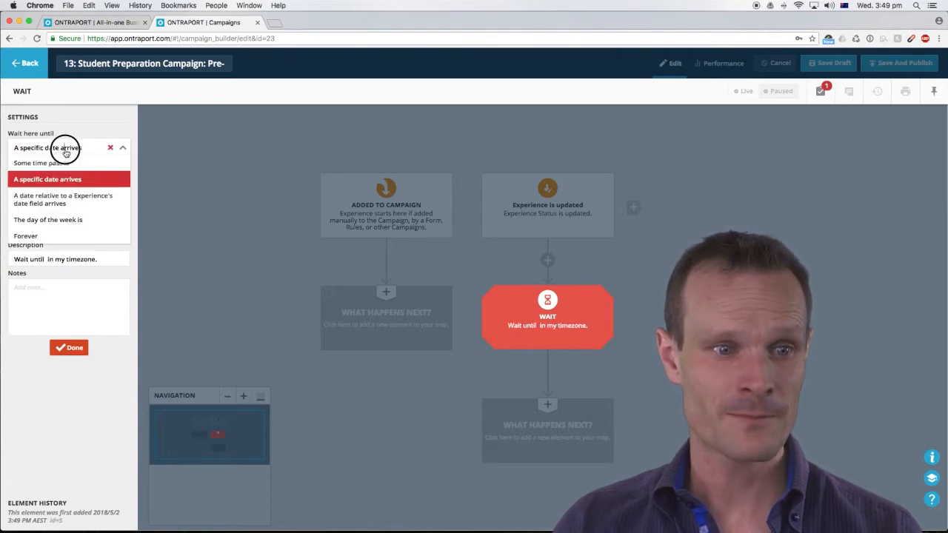
left_click(59, 201)
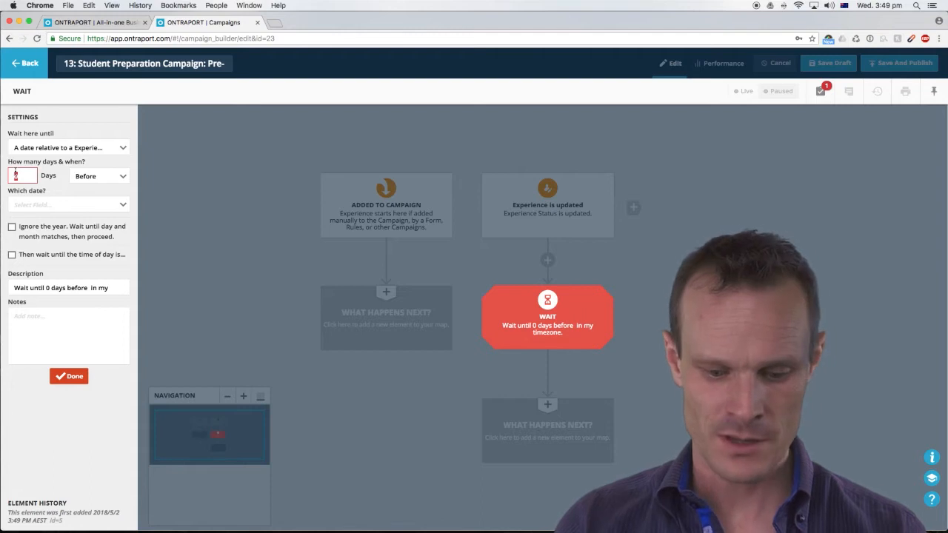
left_click(57, 205)
left_click(37, 237)
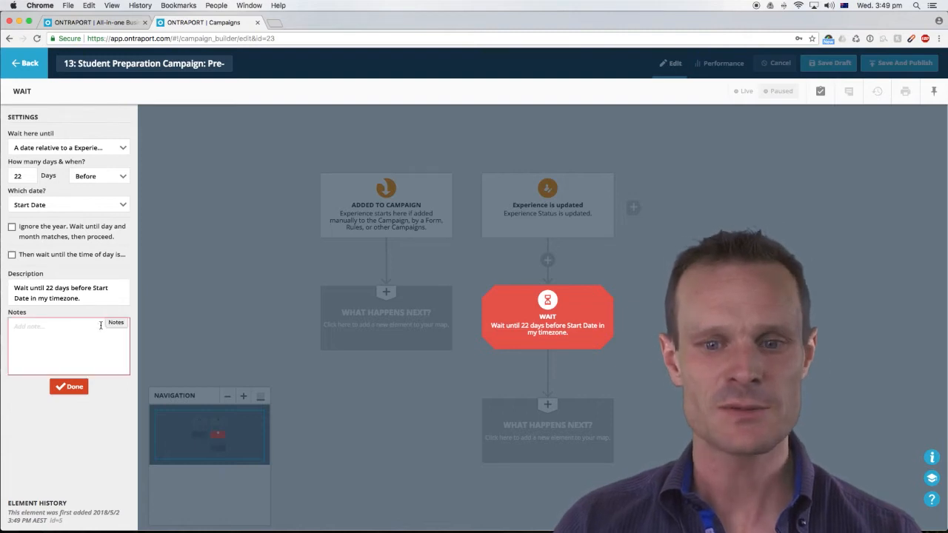
left_click(82, 390)
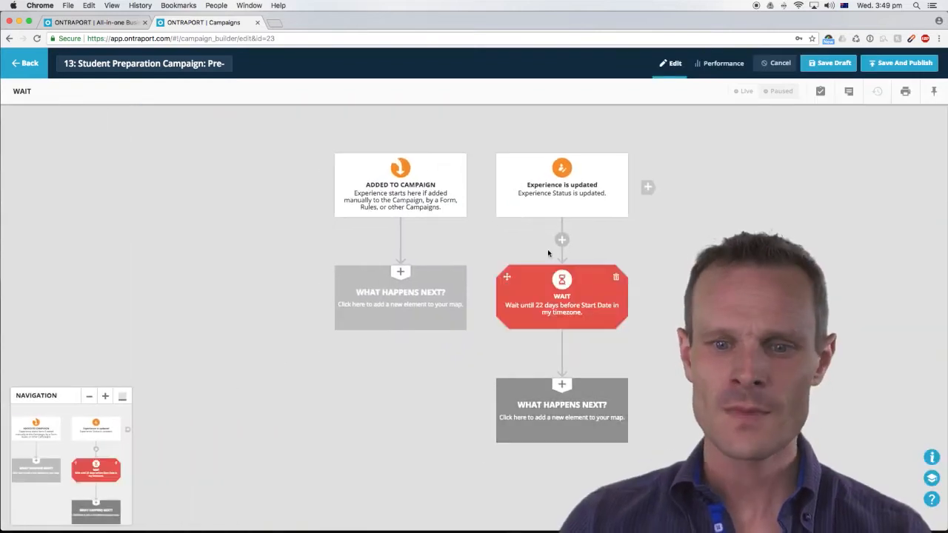
Add a Send to Fulfillment List action below the Wait element without selecting a fulfillment list.
left_click(536, 422)
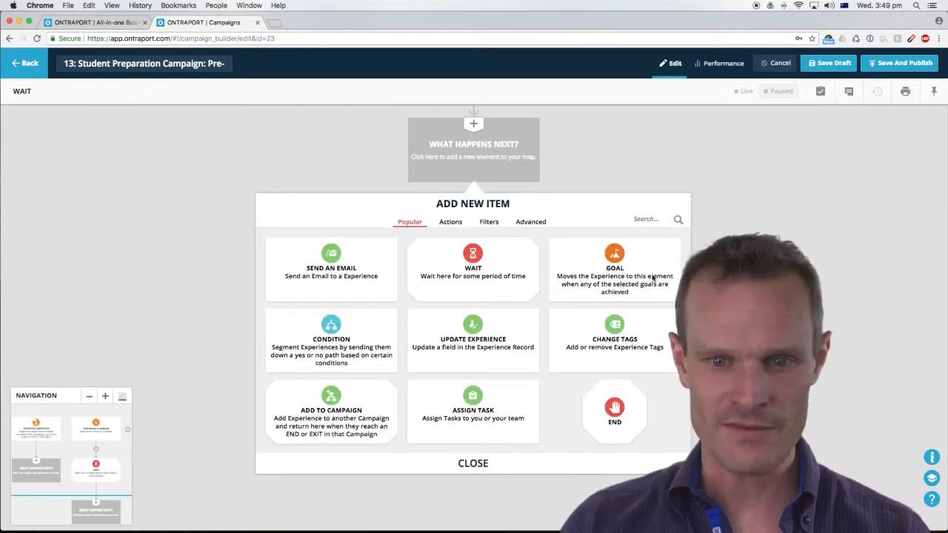
left_click(451, 221)
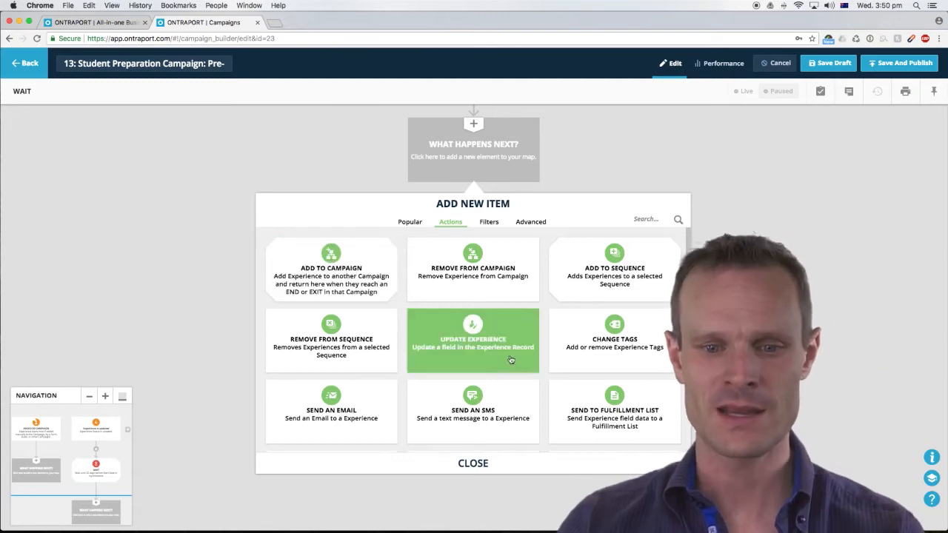
left_click(617, 412)
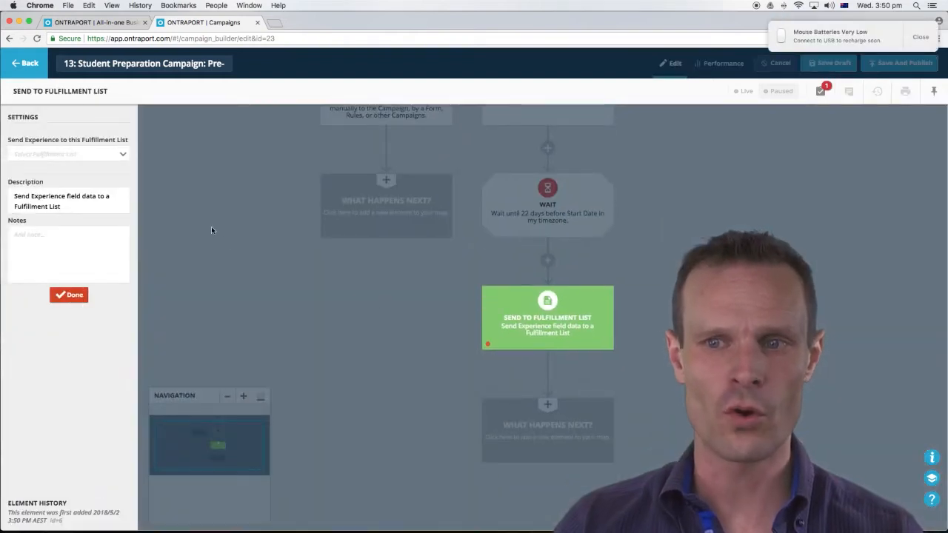
left_click(100, 155)
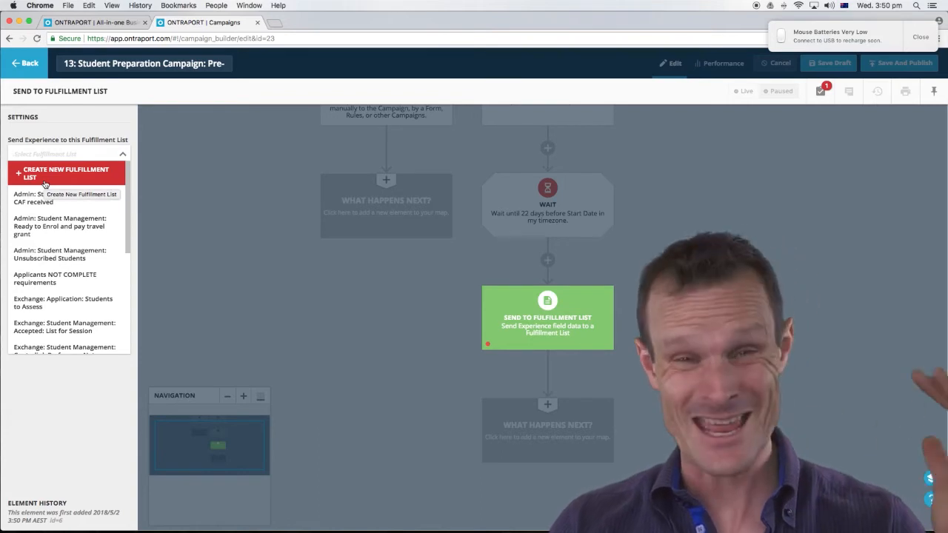
left_click(68, 126)
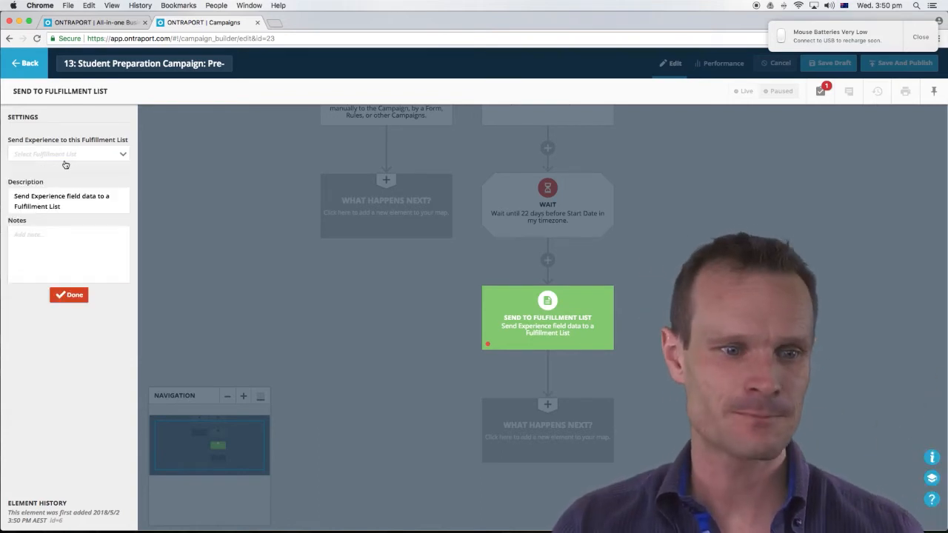
left_click(80, 295)
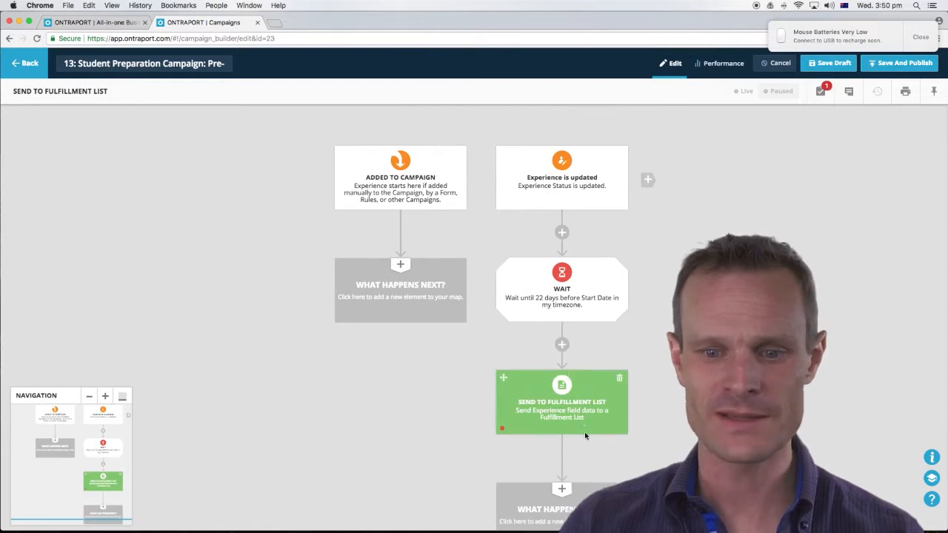
Add a Go To element below the Send to Fulfillment List action and link it back to the Wait element.
left_click(593, 461)
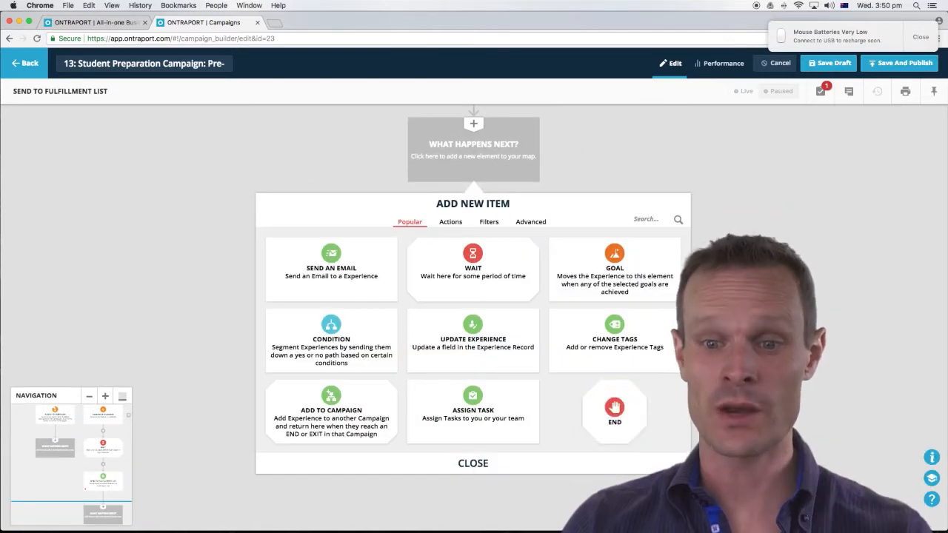
left_click(458, 223)
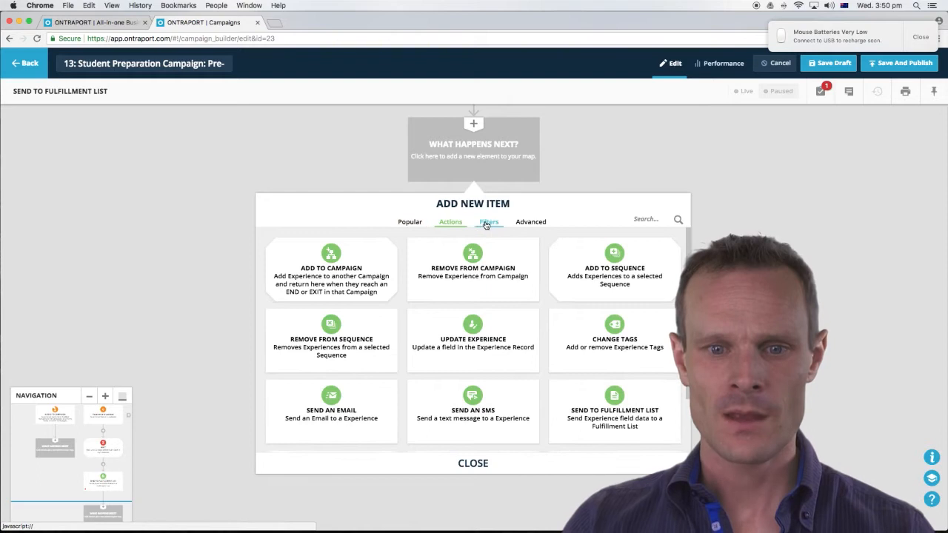
left_click(487, 222)
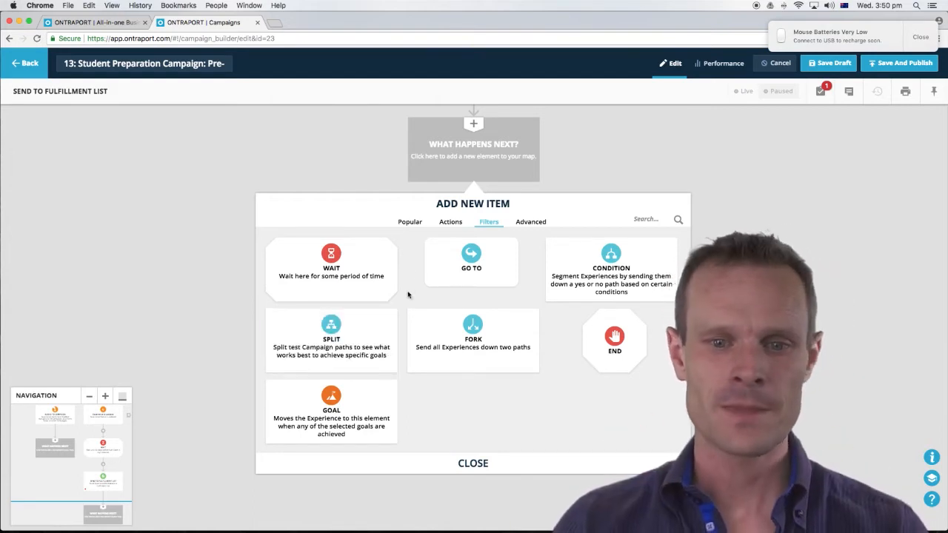
left_click(487, 256)
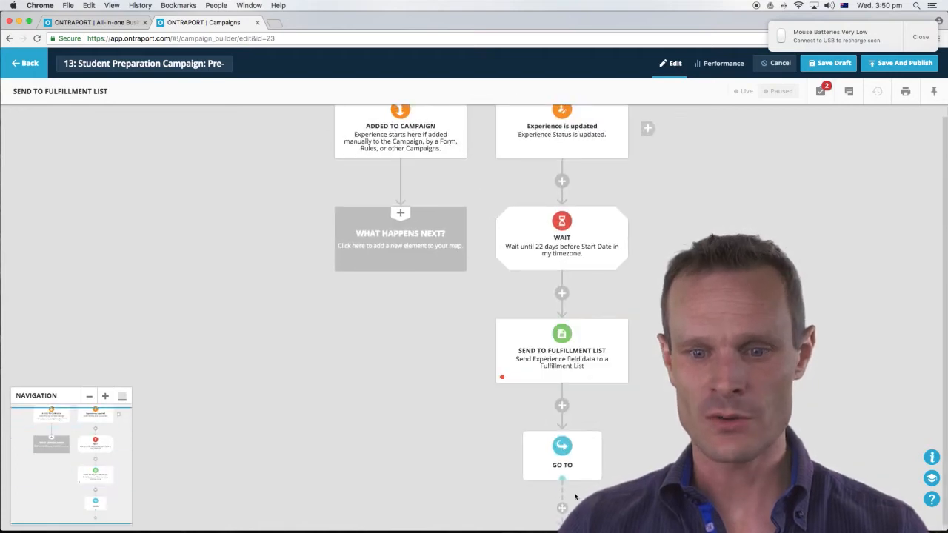
left_click_drag(561, 508, 557, 248)
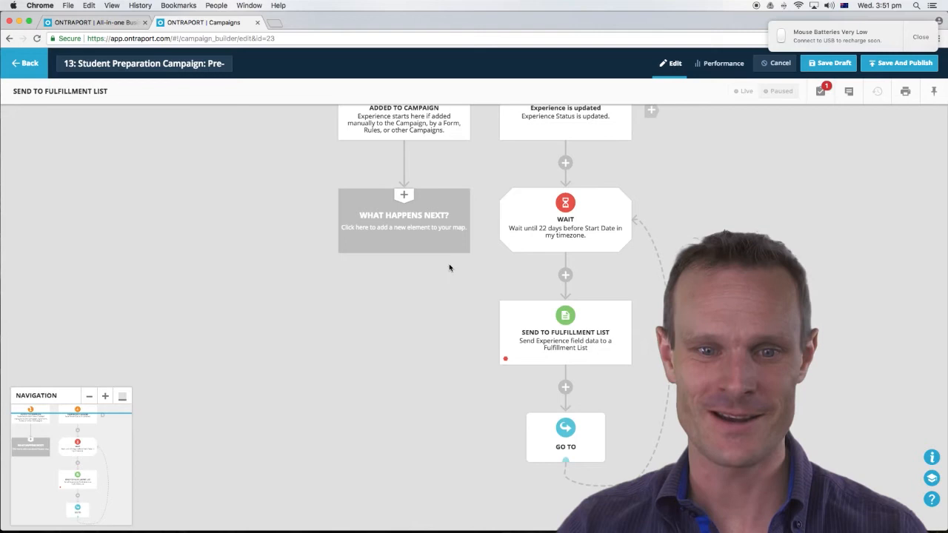
Delete only the Go To element from the campaign map.
left_click(597, 421)
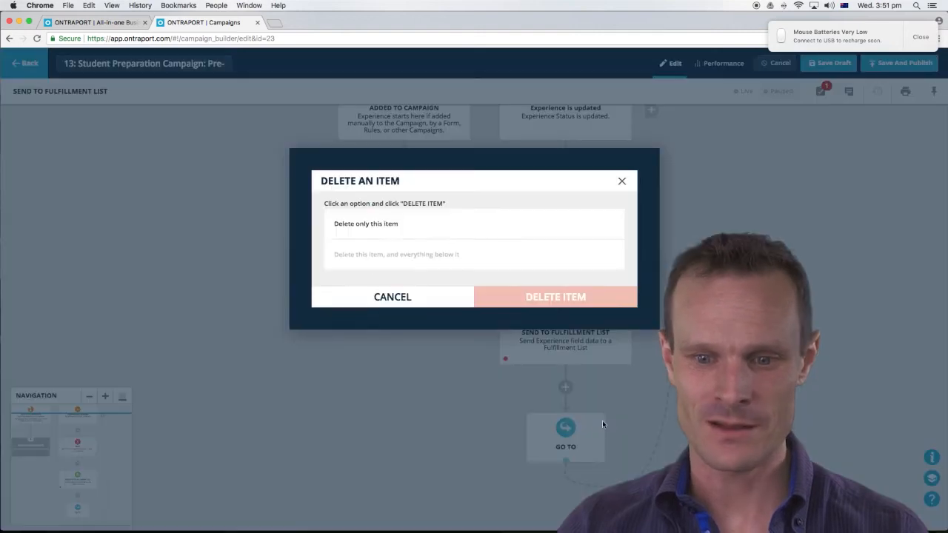
left_click(395, 231)
left_click(552, 299)
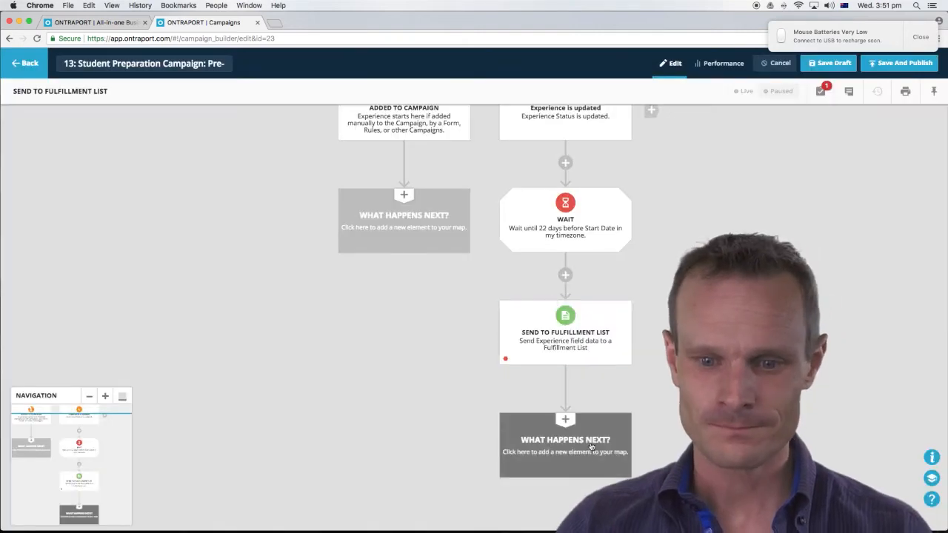
Examine the advanced elements that can be added below the Send to Fulfillment List action.
left_click(565, 440)
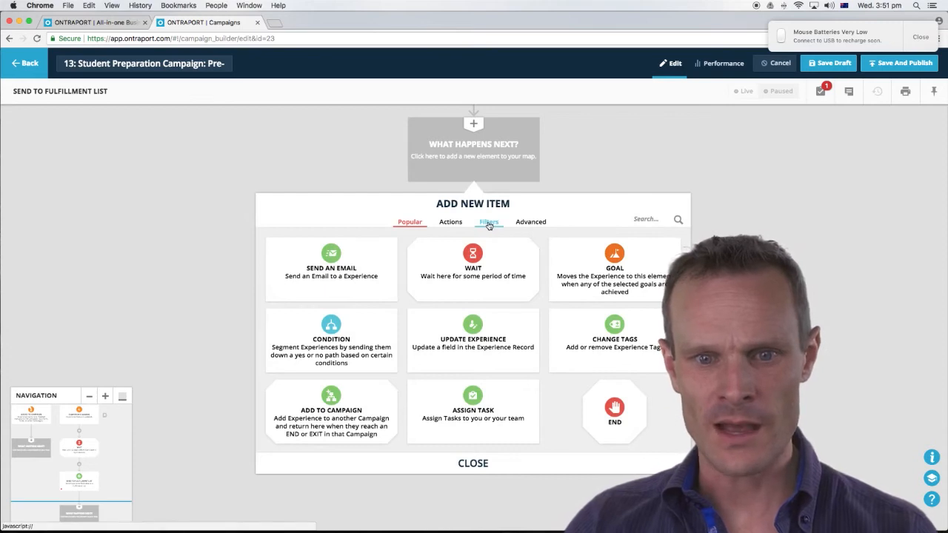
left_click(541, 221)
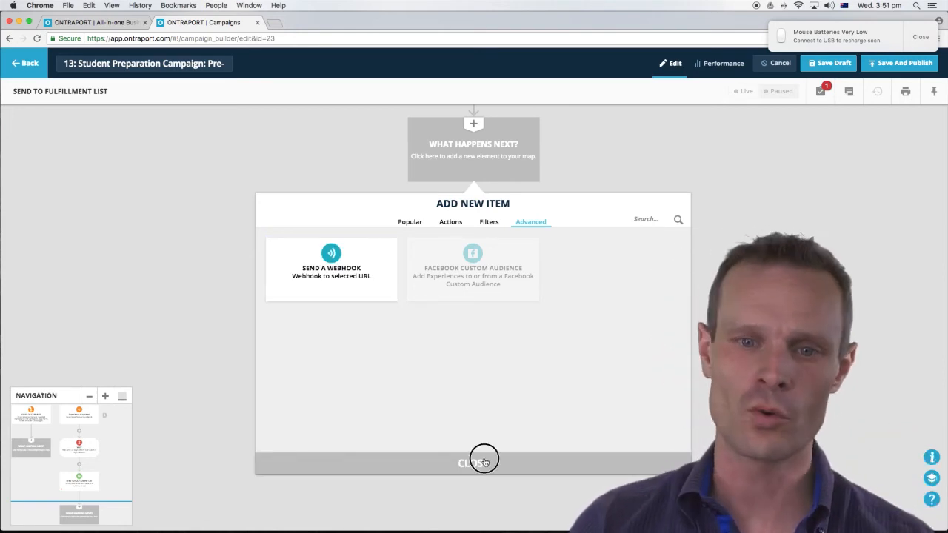
left_click(483, 461)
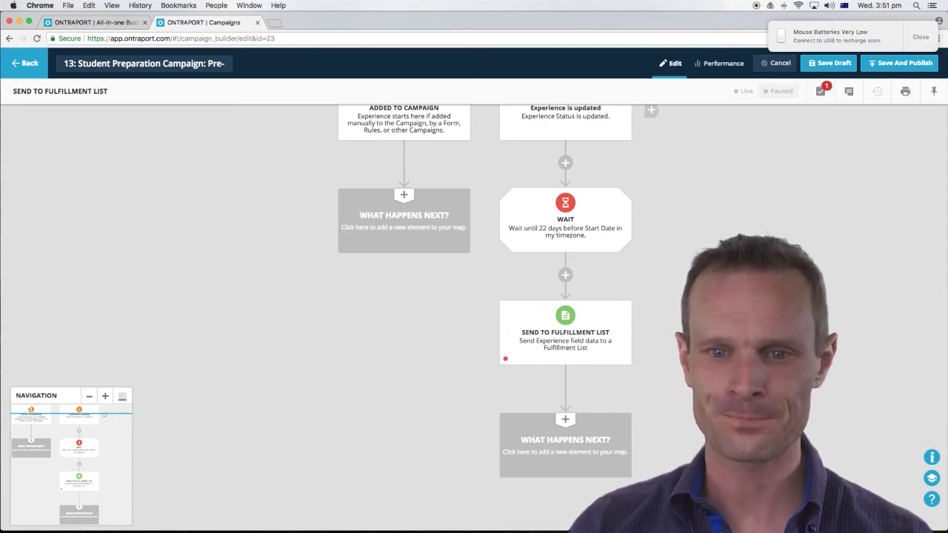
Delete the Wait element below the status-update trigger together with everything below it.
left_click(618, 202)
left_click(465, 226)
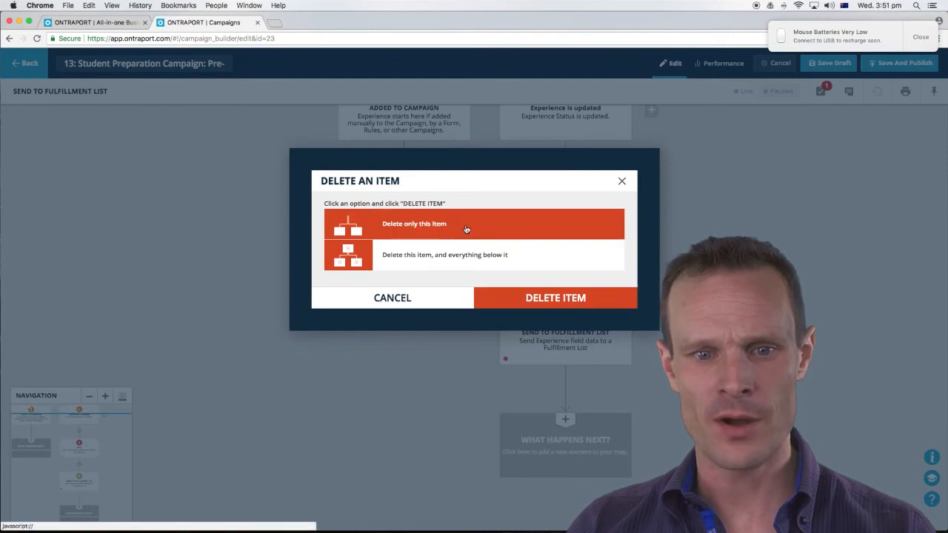
left_click(512, 255)
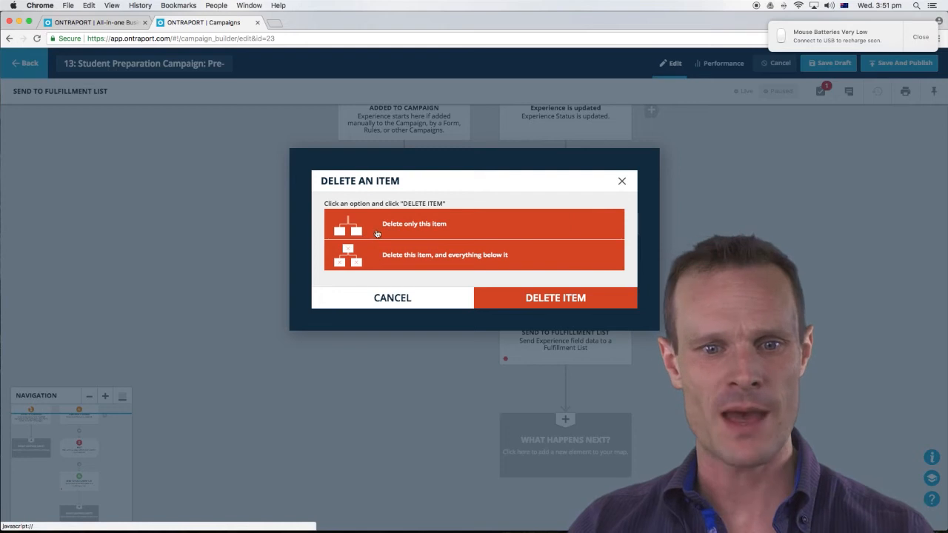
left_click(414, 225)
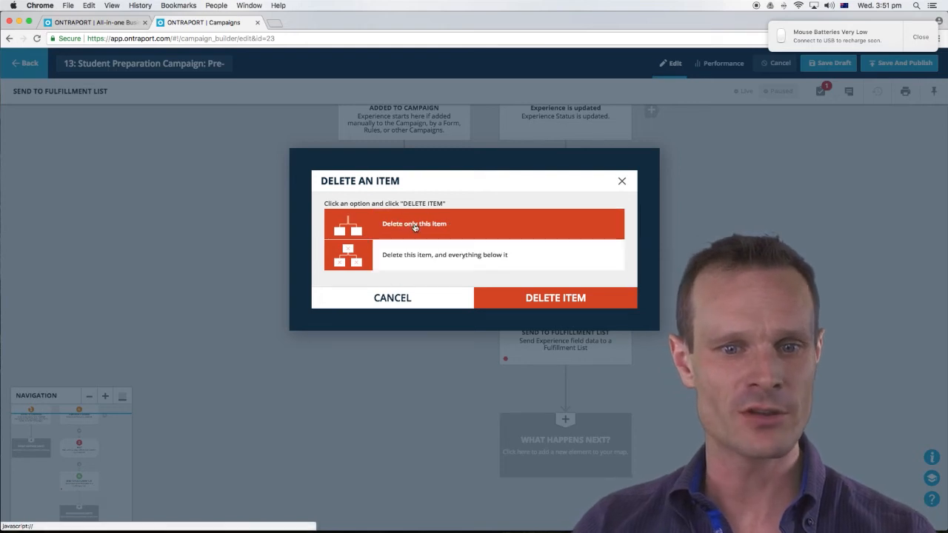
left_click(436, 260)
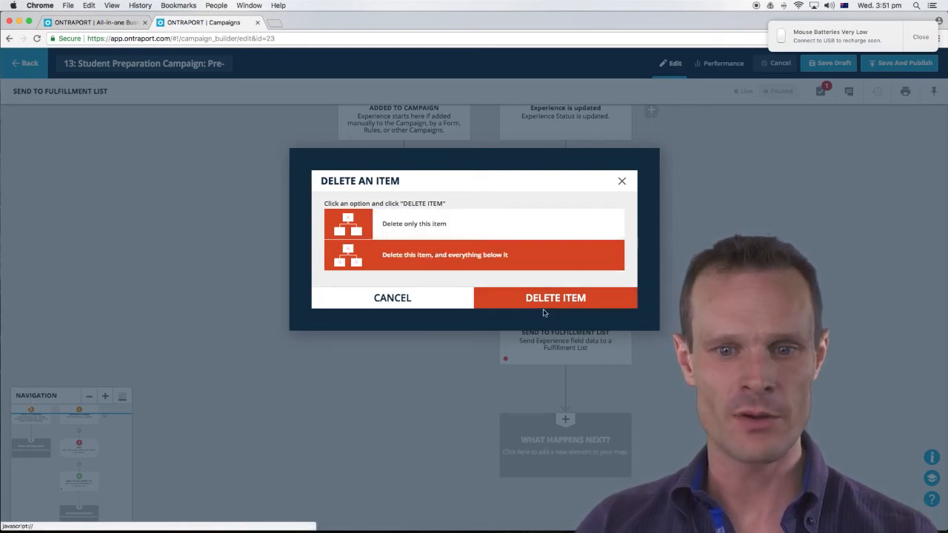
left_click(544, 303)
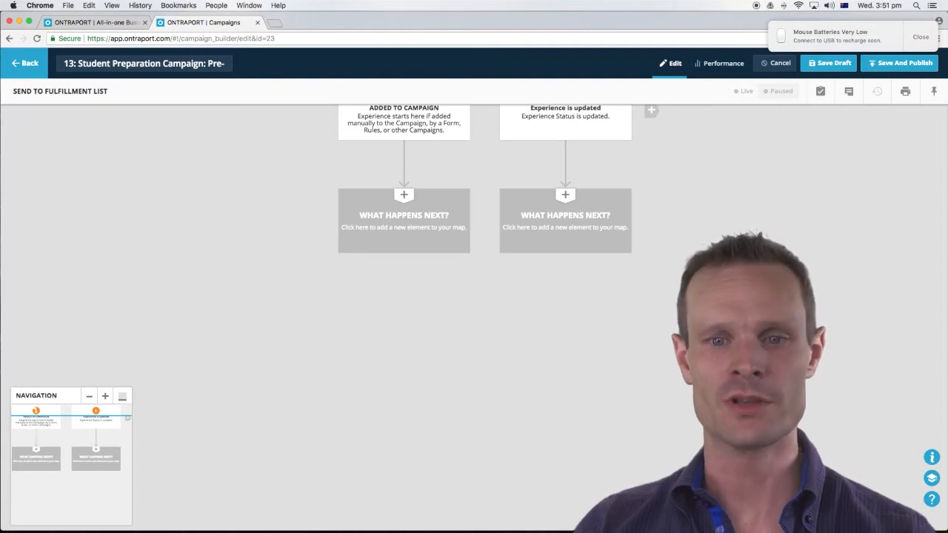
Build a Wait, Send an Email, Wait, Send an Email sequence below the status-update trigger, leaving the elements unconfigured.
left_click(619, 238)
left_click(530, 279)
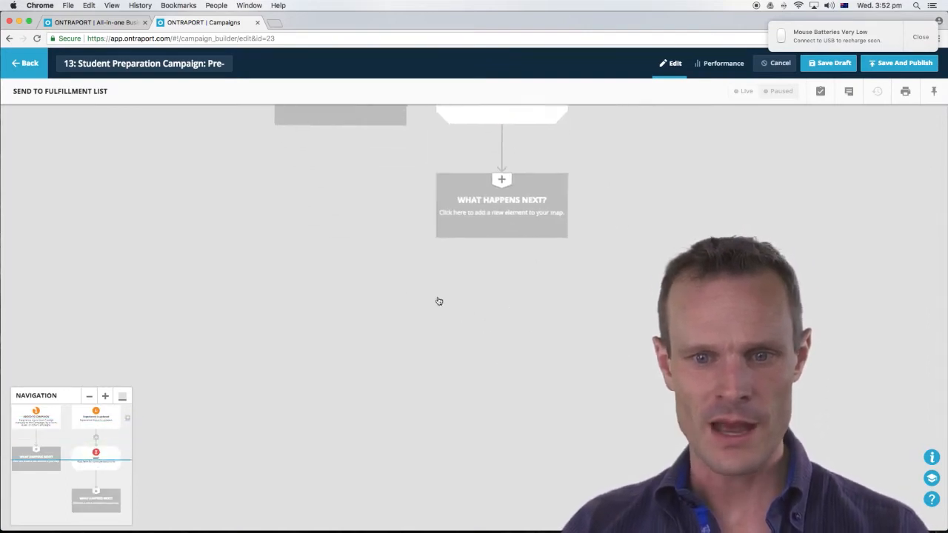
left_click(444, 229)
left_click(336, 282)
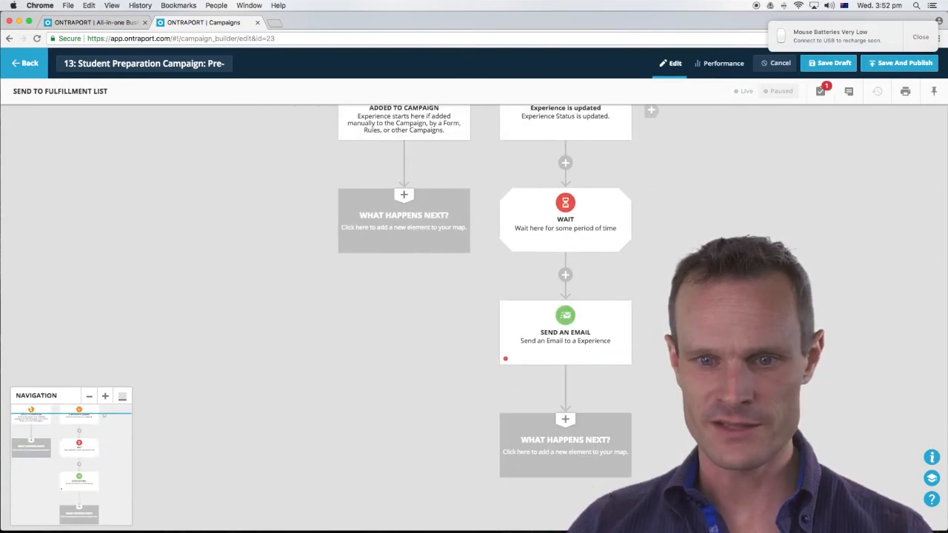
left_click(582, 457)
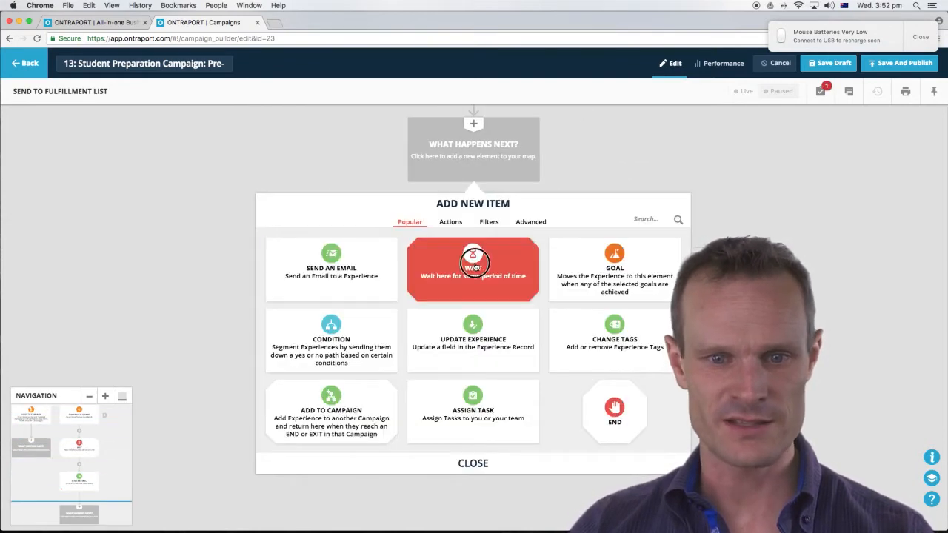
left_click(474, 263)
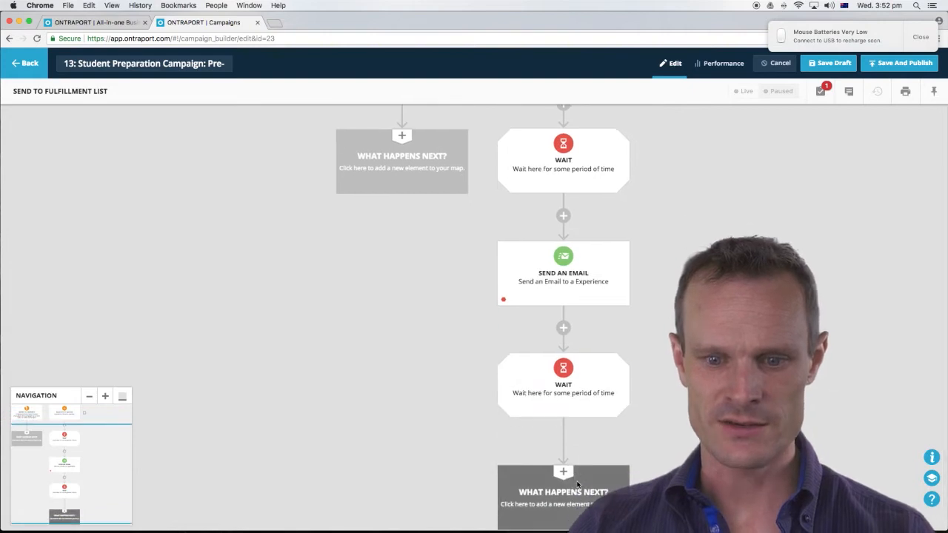
left_click(577, 484)
left_click(346, 271)
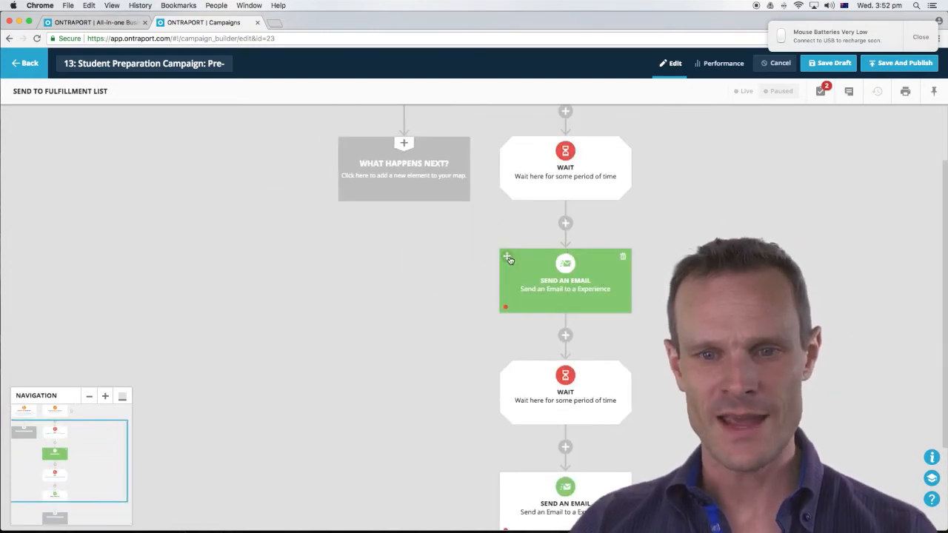
Copy the first Wait element and all following items to the empty path below the Added to Campaign trigger.
left_click_drag(513, 151, 345, 151)
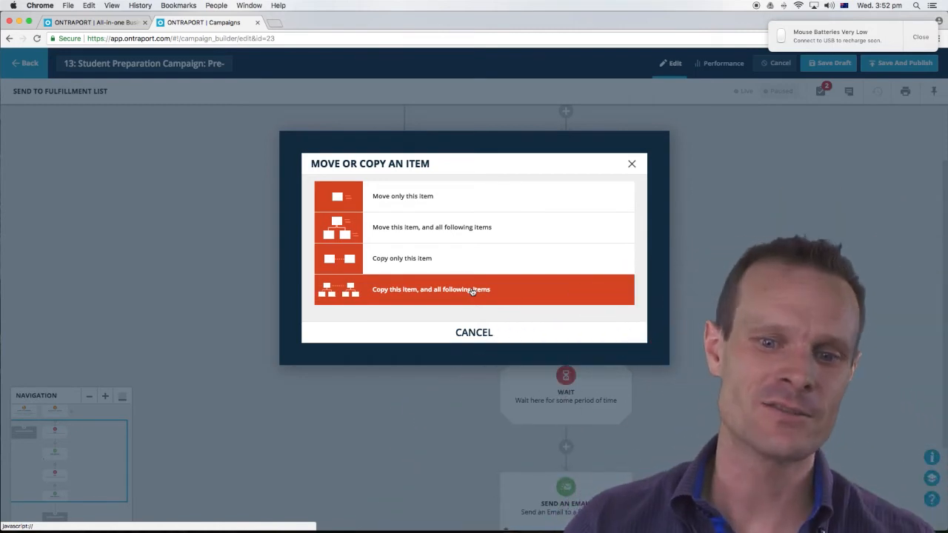
left_click(472, 290)
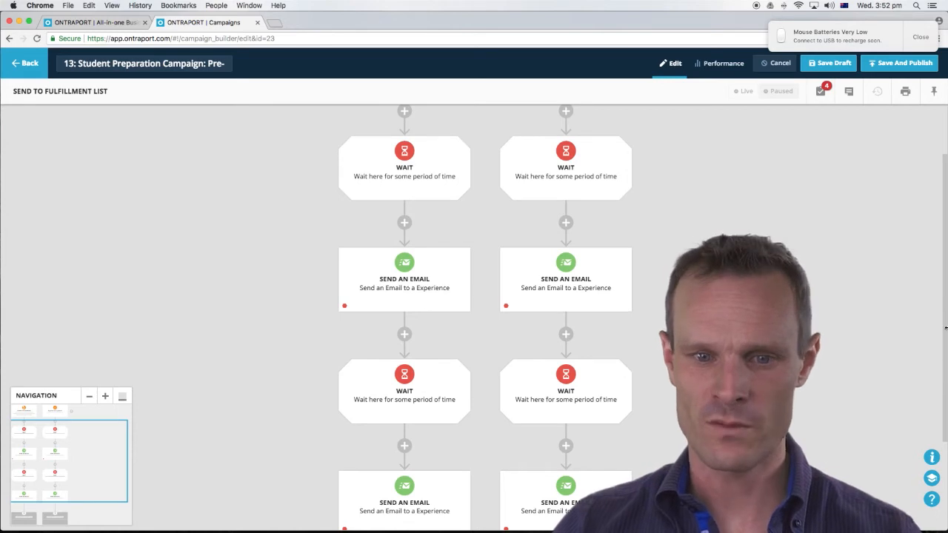
Set the first Wait element below the status-update trigger to wait until some time passes, with 7 days.
scroll(467, 387, "down", 1)
scroll(576, 176, "up", 2)
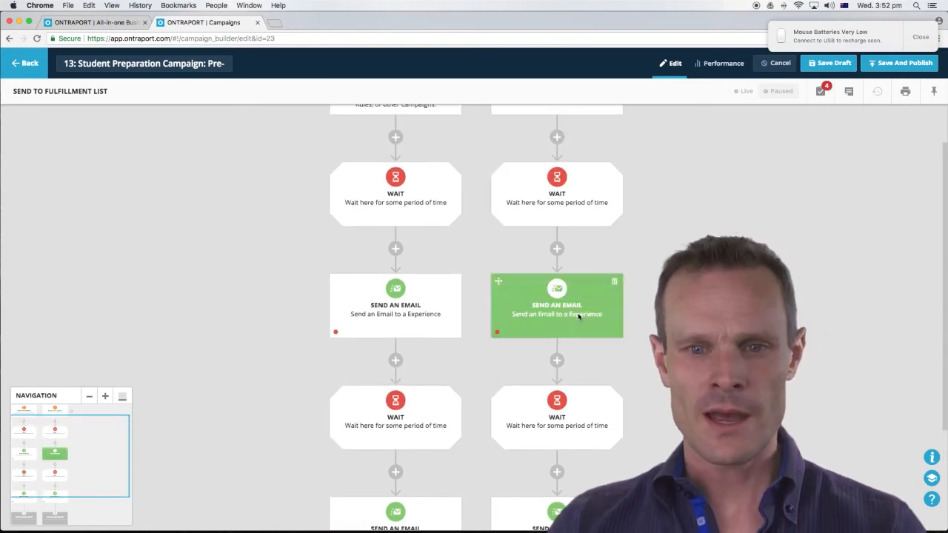
left_click(561, 179)
left_click(57, 148)
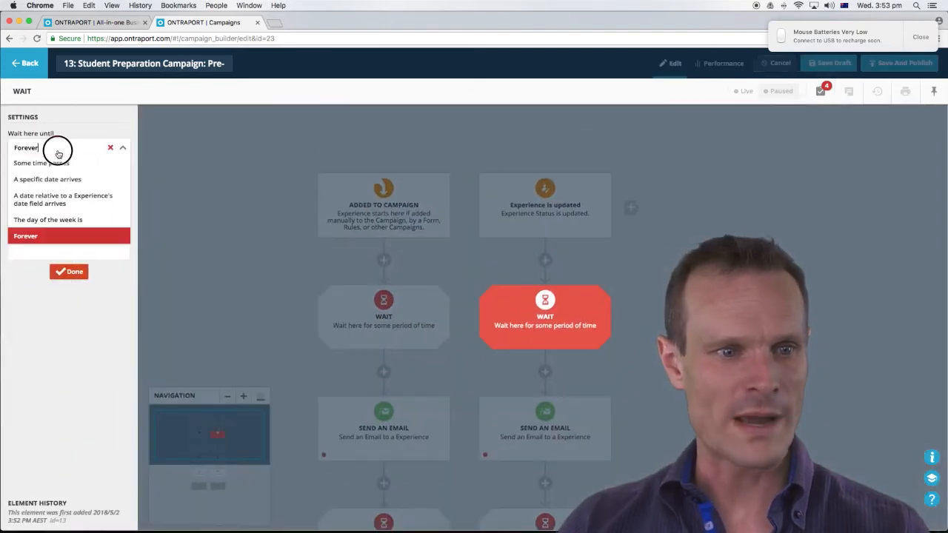
left_click(58, 161)
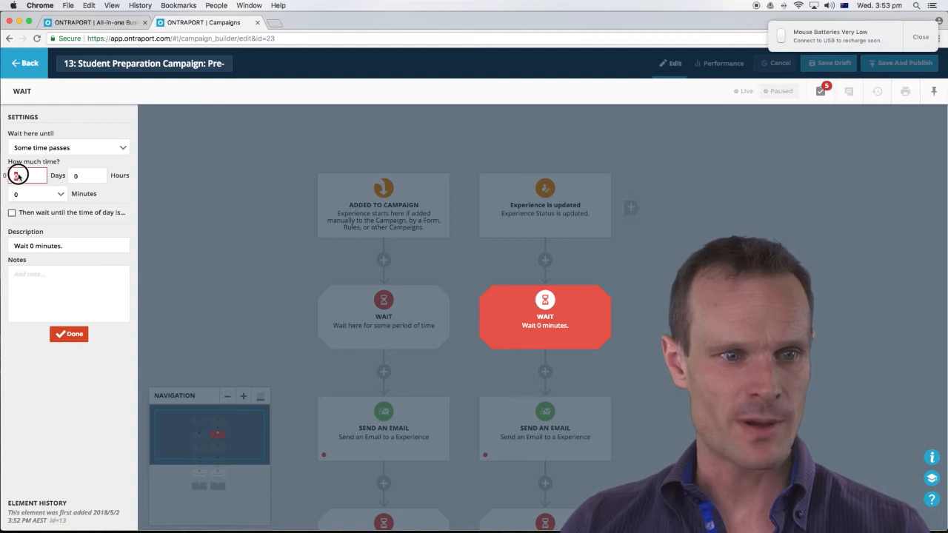
left_click(74, 333)
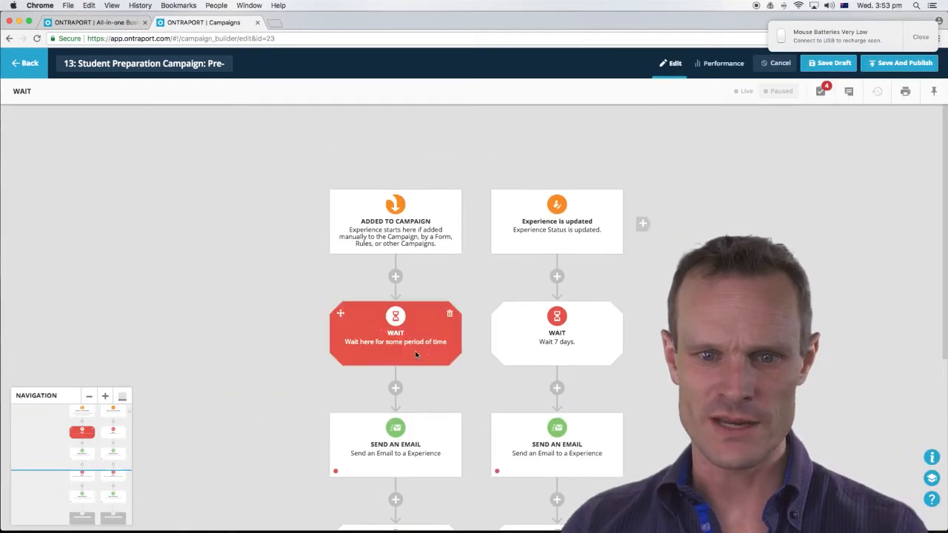
Delete the copied Wait element below the Added to Campaign trigger along with everything below it.
left_click(445, 306)
left_click(372, 256)
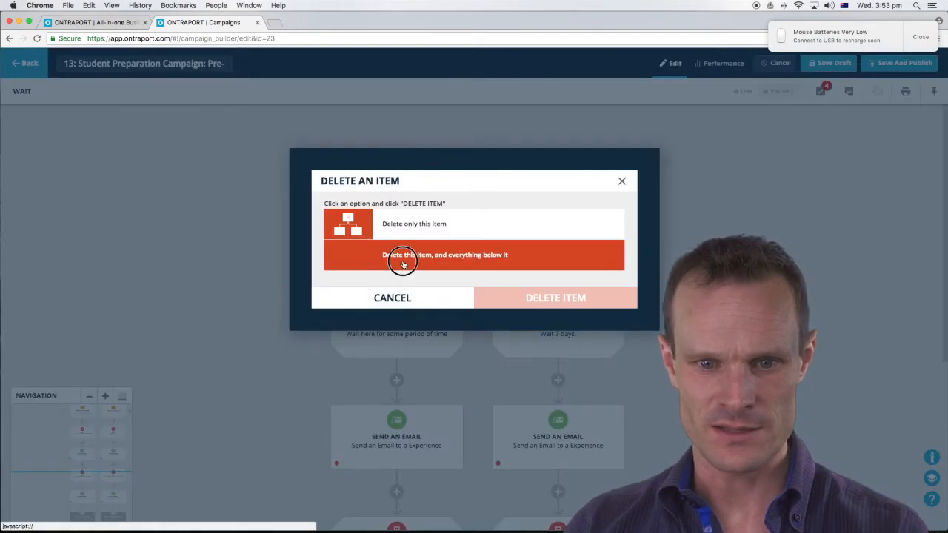
left_click(555, 298)
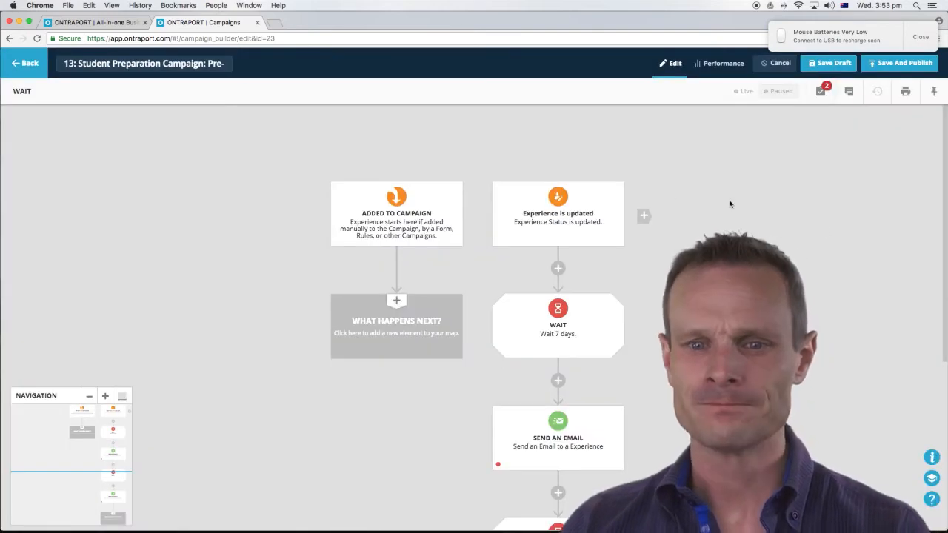
Change the description of the Experience is updated trigger to "Experience Status is updated to Accepted".
mouse_move(537, 208)
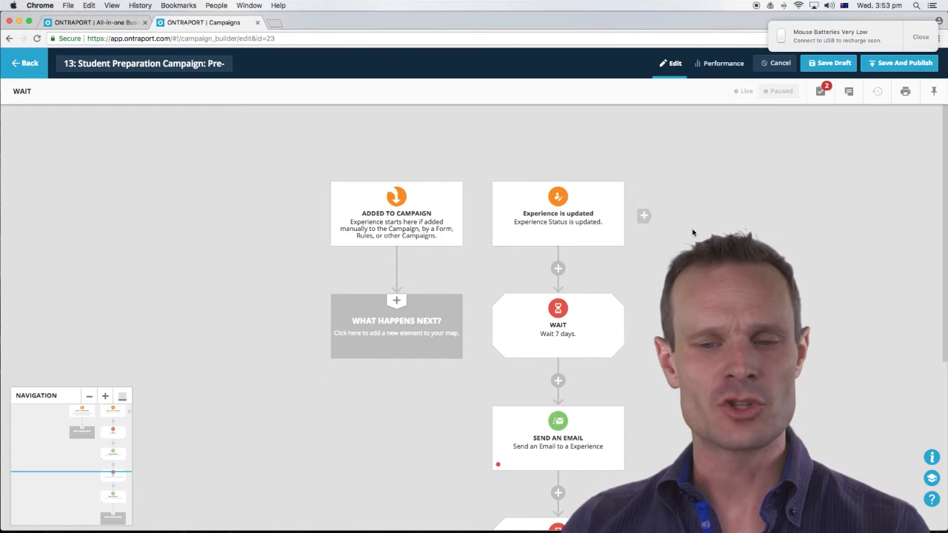
left_click_drag(479, 162, 431, 161)
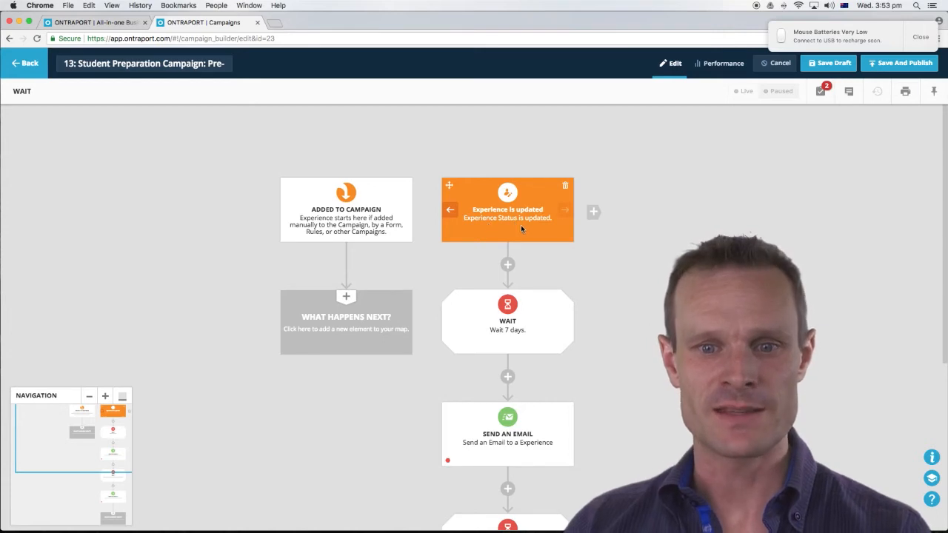
scroll(540, 227, "down", 1)
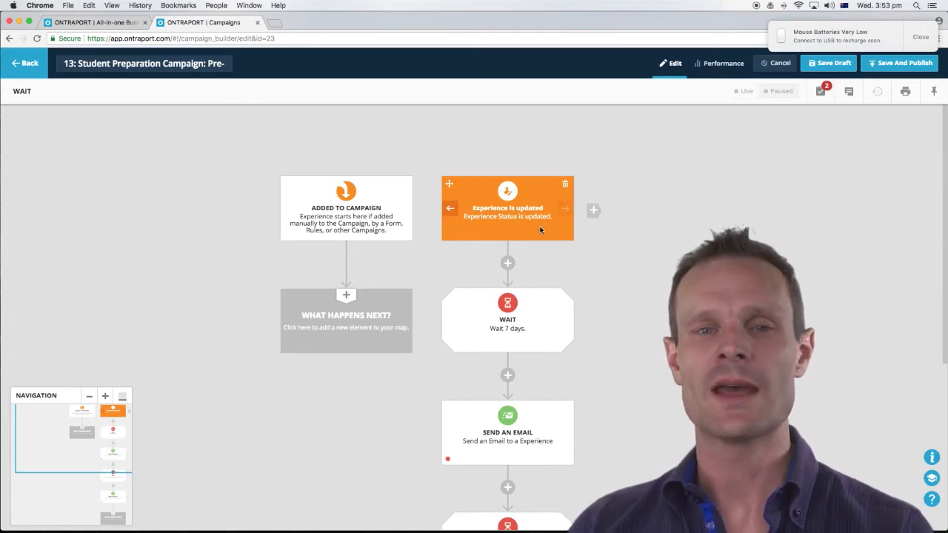
left_click(520, 218)
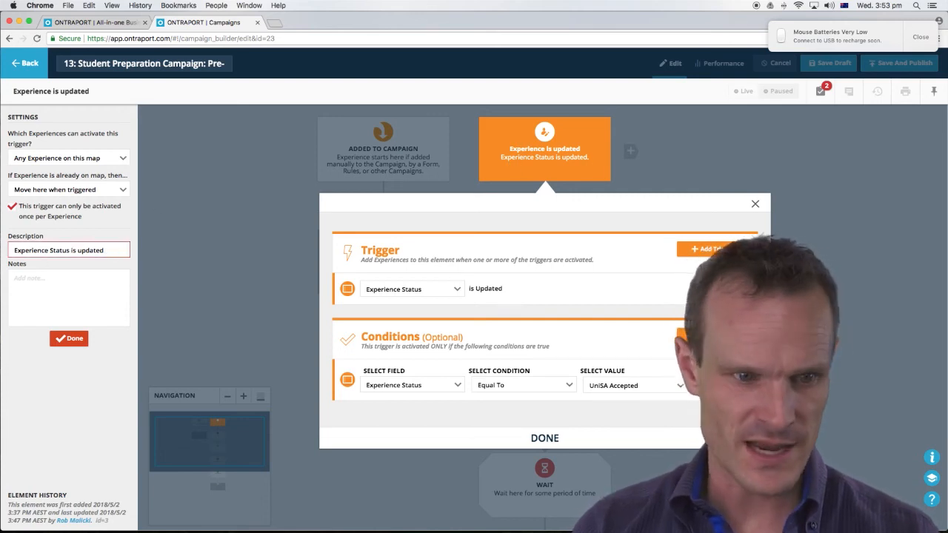
type("cce")
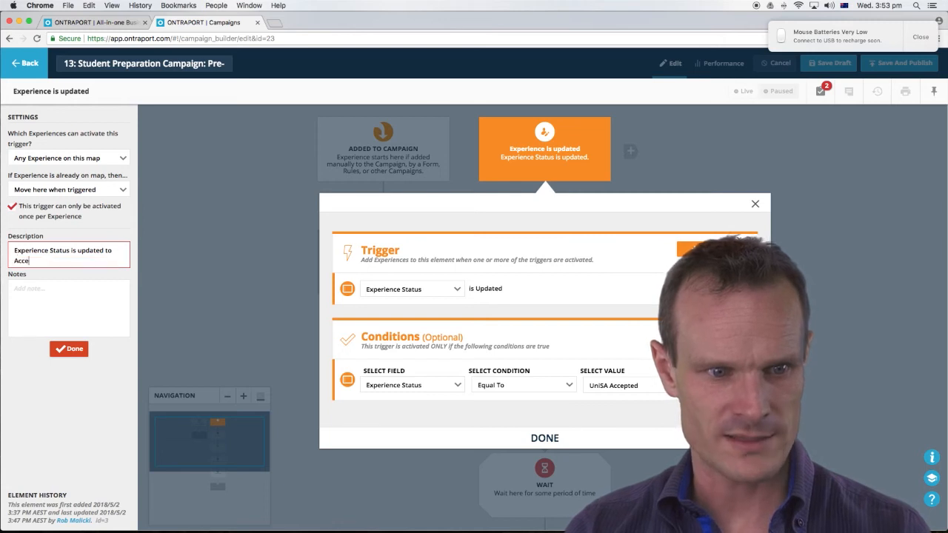
left_click(68, 350)
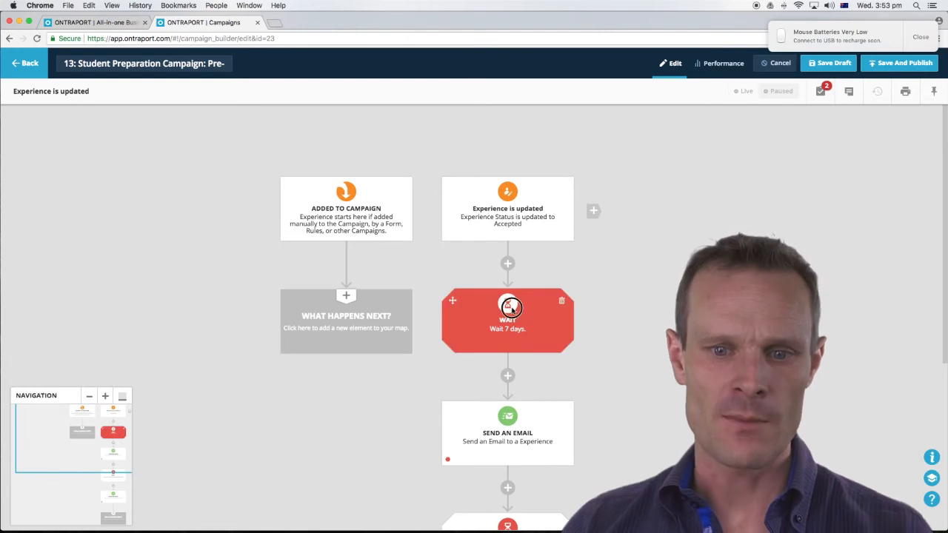
Add the note "I'm going to wait 7 days before sending the acceptance email" to the 7-day Wait element and reopen it to check.
left_click(527, 326)
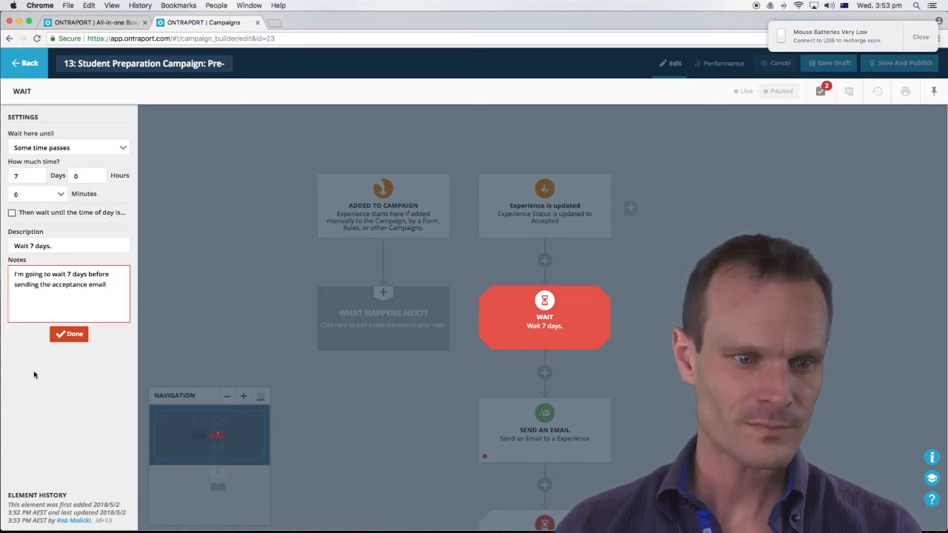
left_click(67, 336)
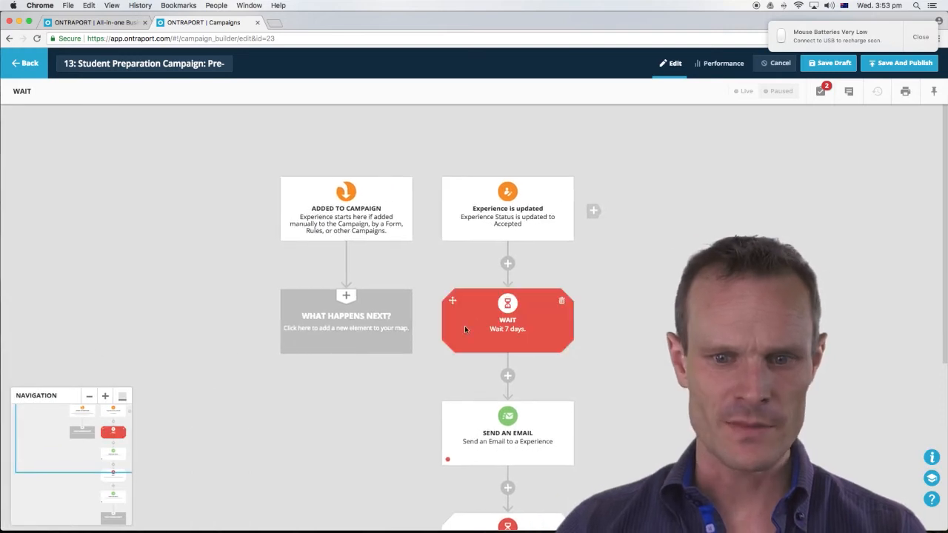
left_click(487, 323)
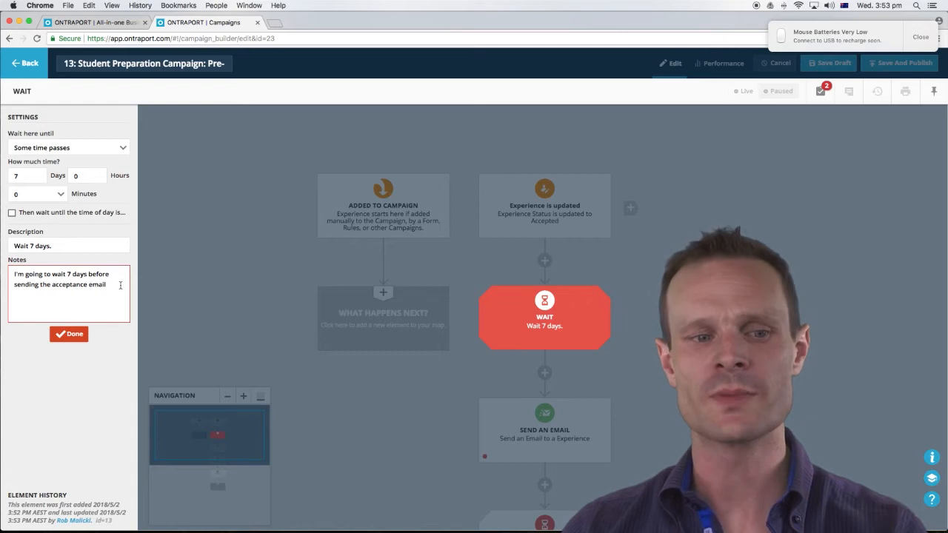
left_click(67, 337)
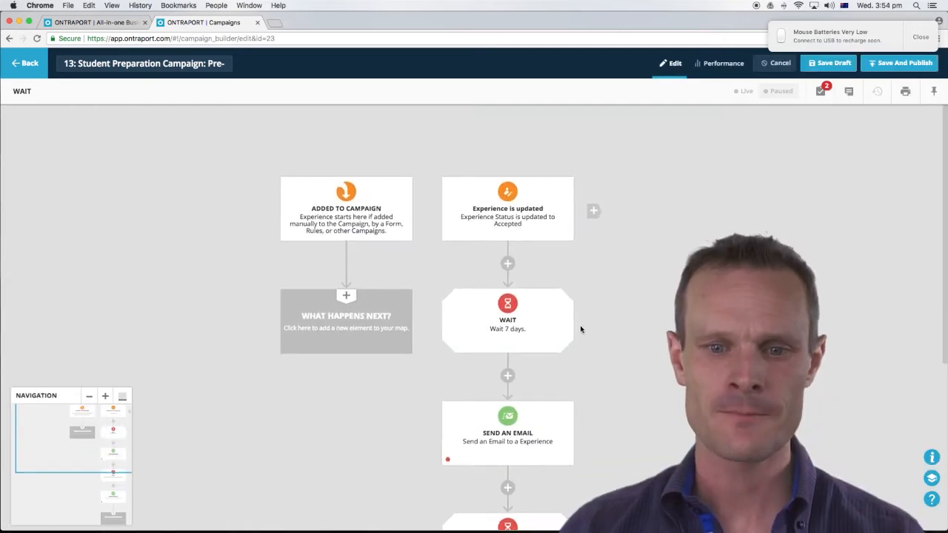
Assign the message "Copy of E: Exchange: Student Management: Pre-departure Session: Reminder 1" to the first Send an Email element.
scroll(538, 377, "down", 2)
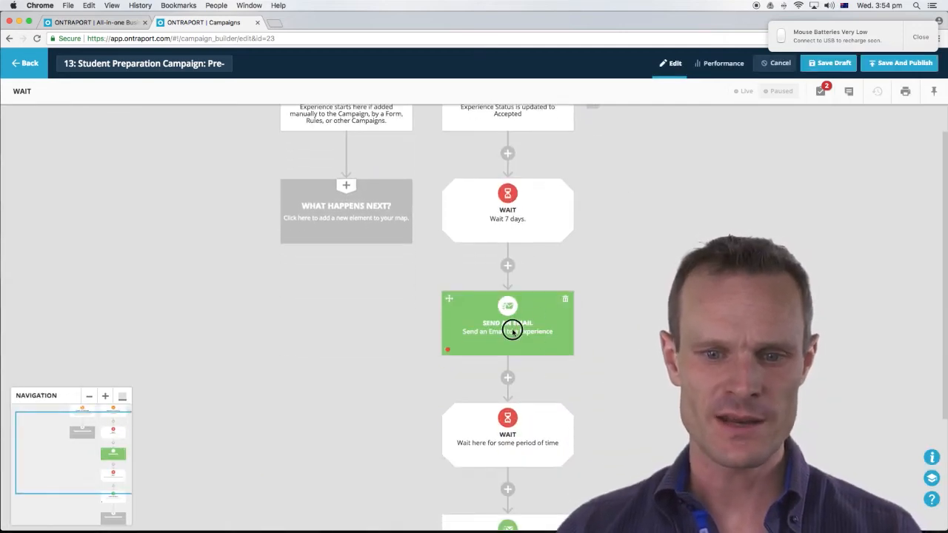
left_click(512, 331)
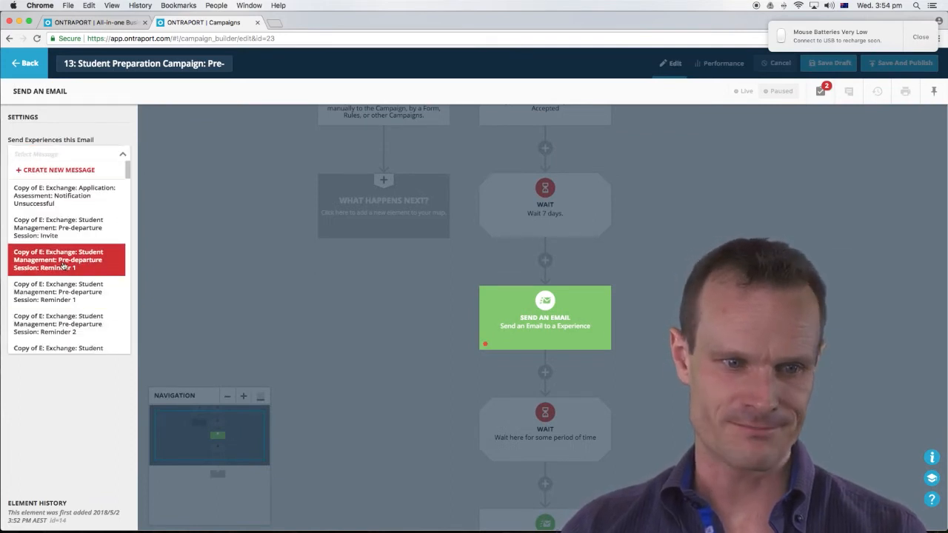
left_click(64, 266)
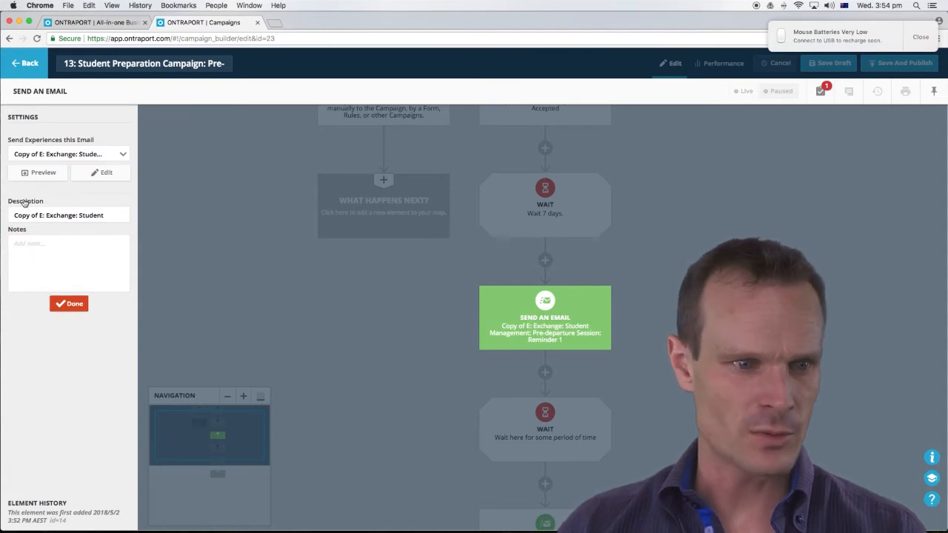
Change the first Send an Email element's description to "Send the initial acceptance email to student experience record".
left_click_drag(119, 219, 28, 211)
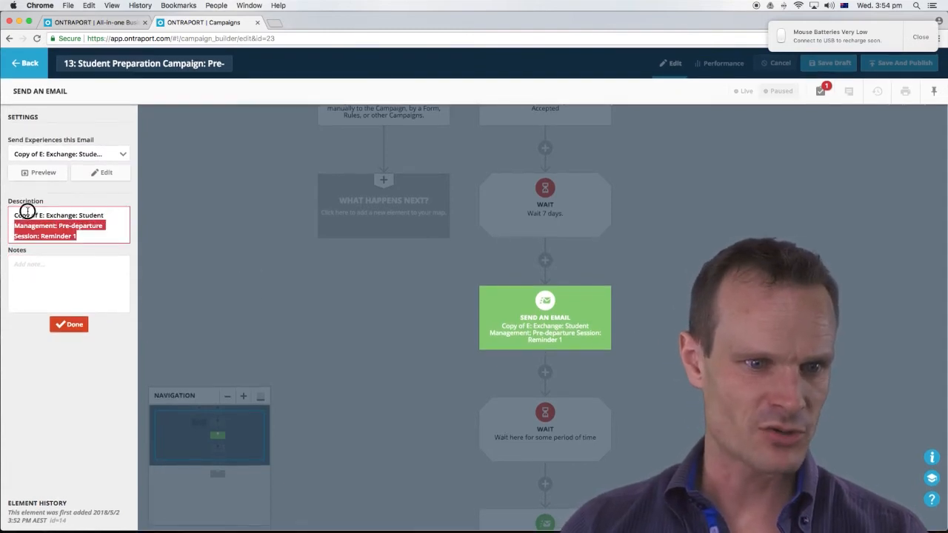
left_click_drag(103, 235, 2, 210)
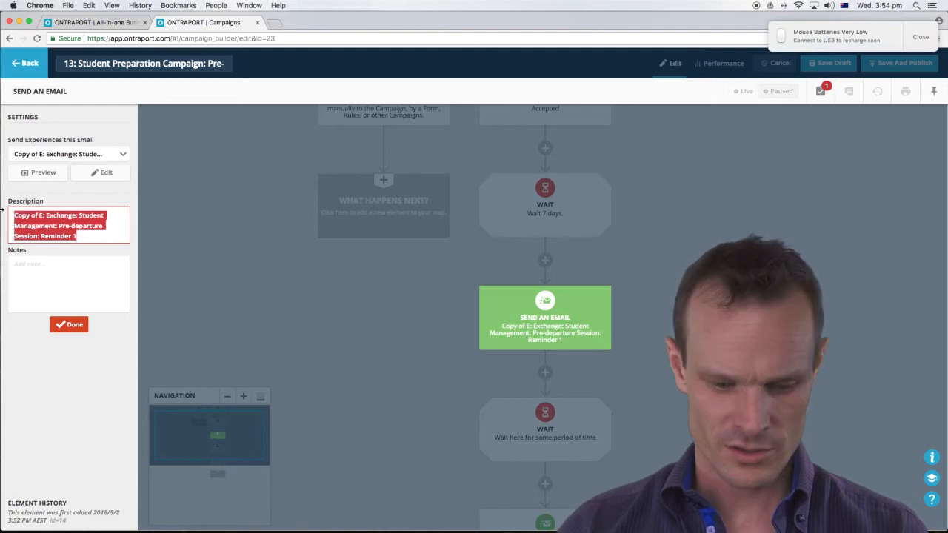
type("Send the initial")
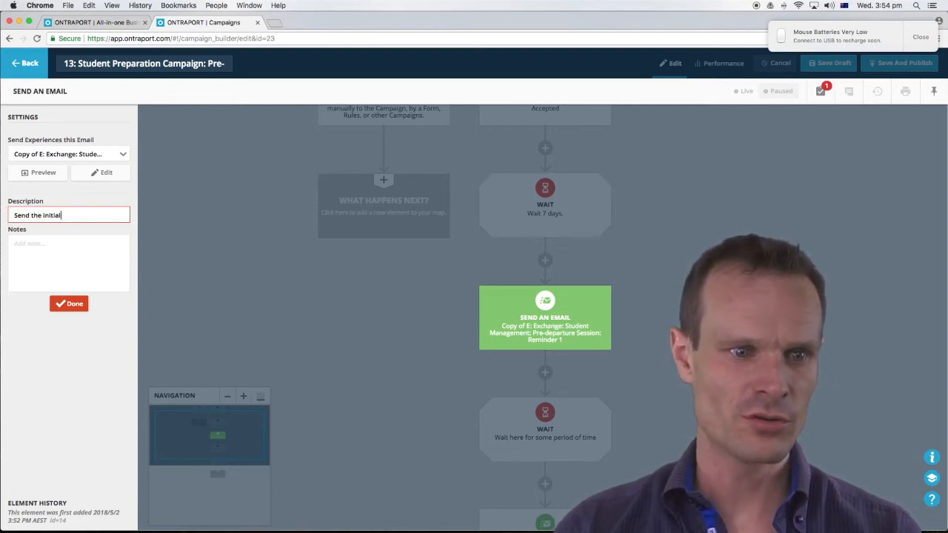
type(" acceptance ema")
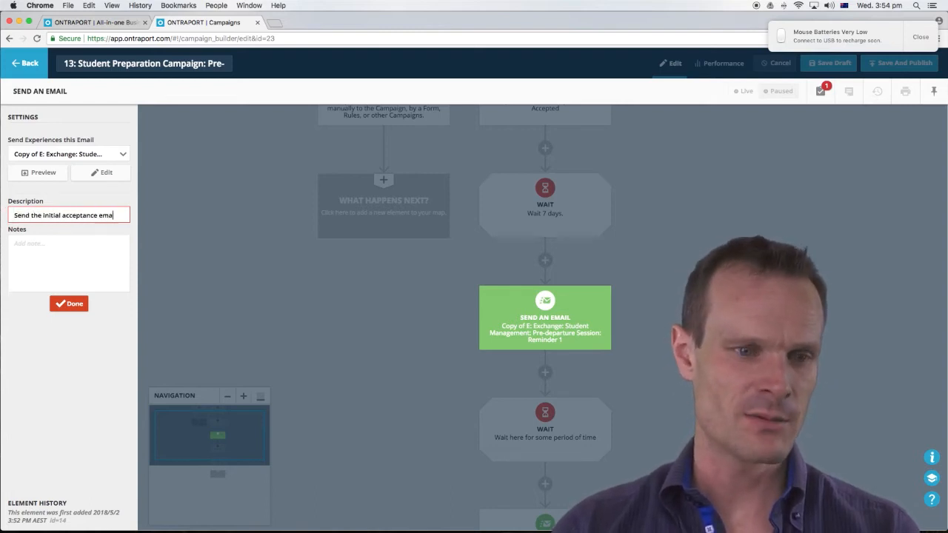
type("il to student experience record")
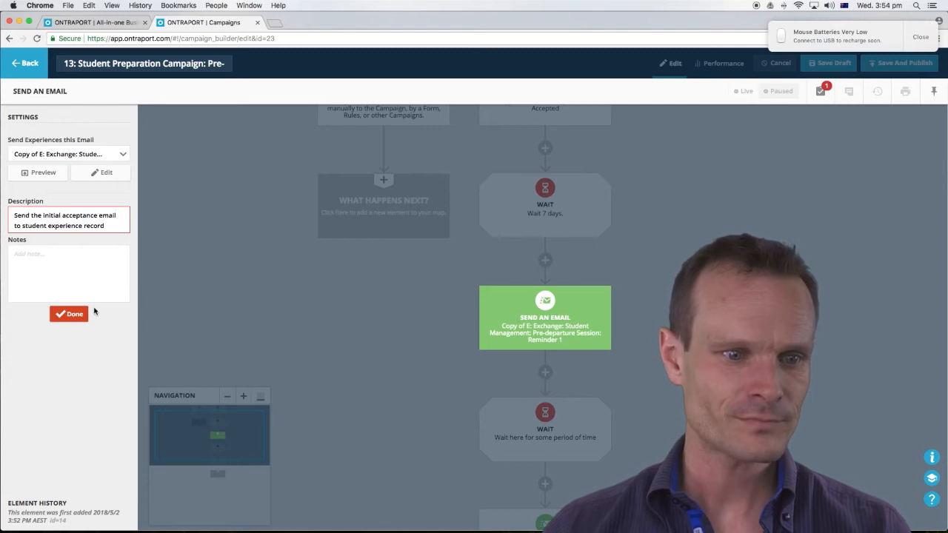
left_click(85, 314)
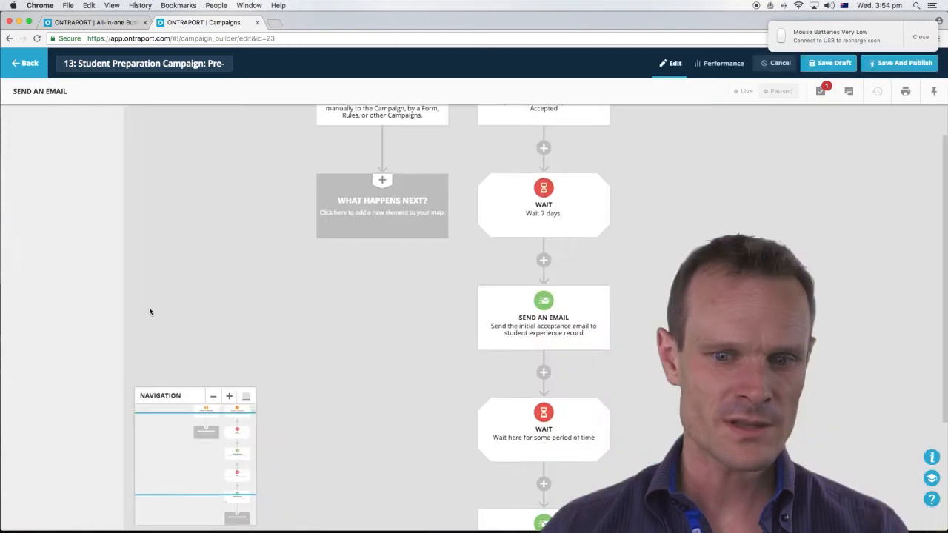
Set the Wait element below the initial acceptance email to wait until some time passes, with a duration of 3 days.
scroll(628, 327, "down", 5)
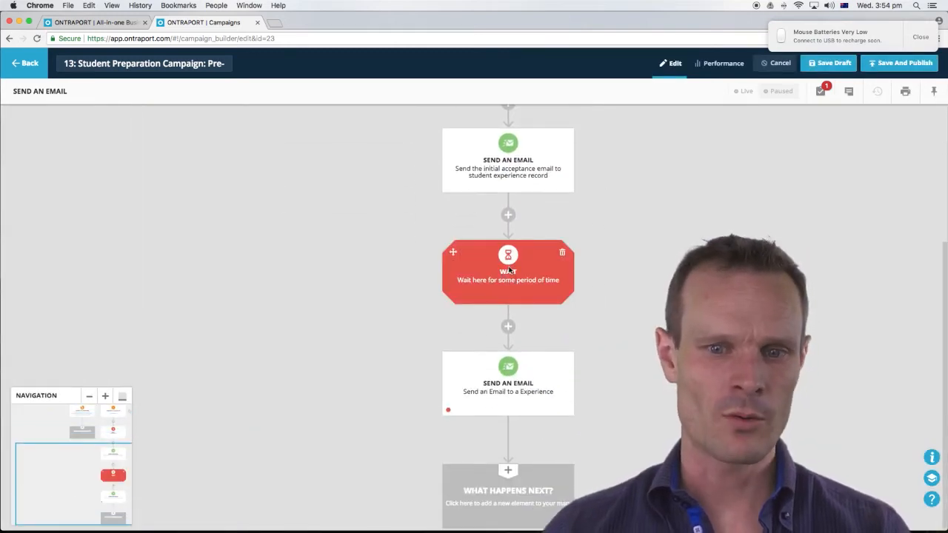
left_click(509, 271)
left_click(66, 151)
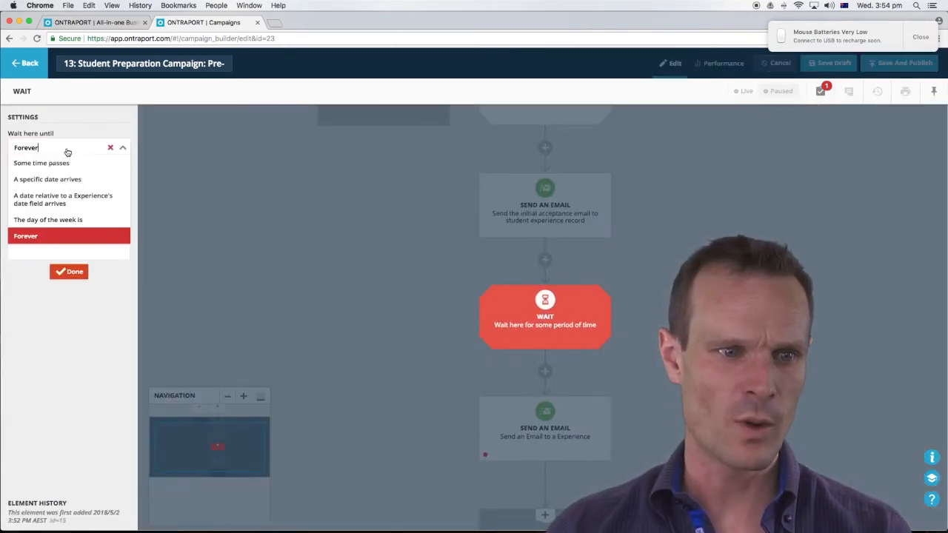
left_click(53, 163)
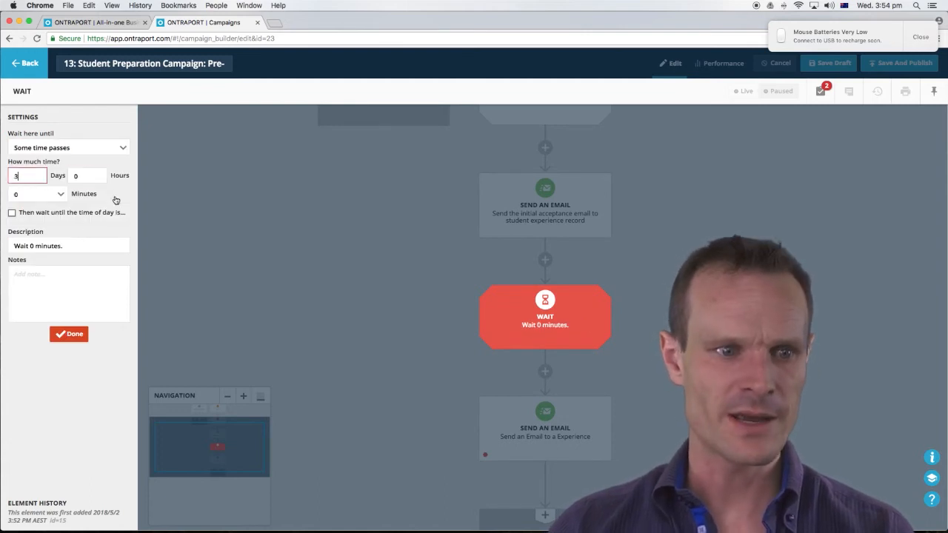
left_click(74, 335)
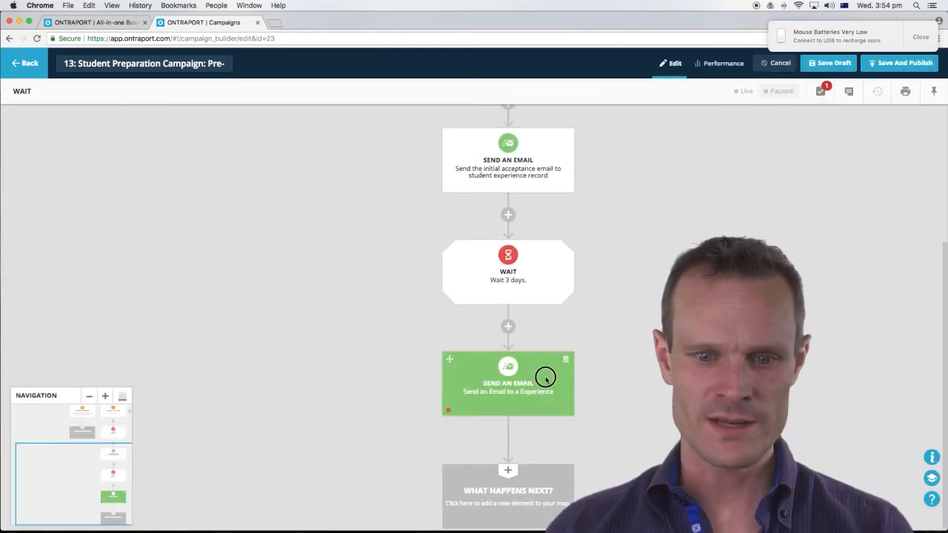
Assign "Copy of E: Exchange: Student Management: Pre-departure Session: Reminder 1" to the second Send an Email element and describe it as "Send student a reminder".
left_click(544, 377)
left_click(55, 154)
type("reminder")
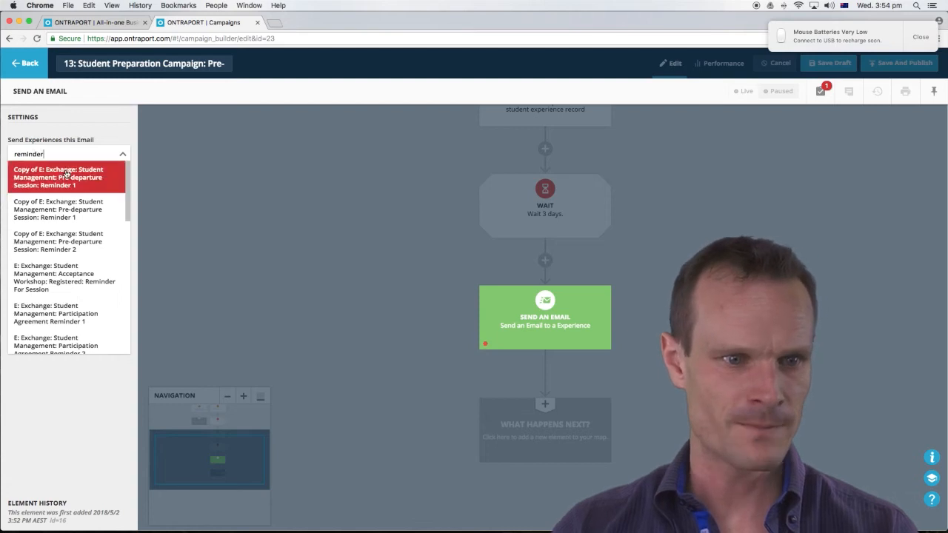
left_click(65, 175)
left_click_drag(106, 214, 16, 212)
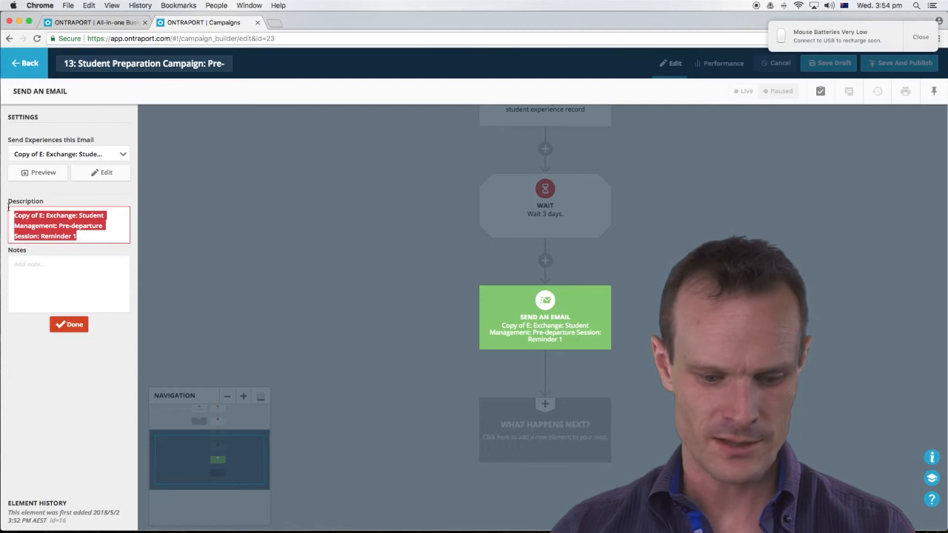
type("Send student a reminder")
left_click(74, 304)
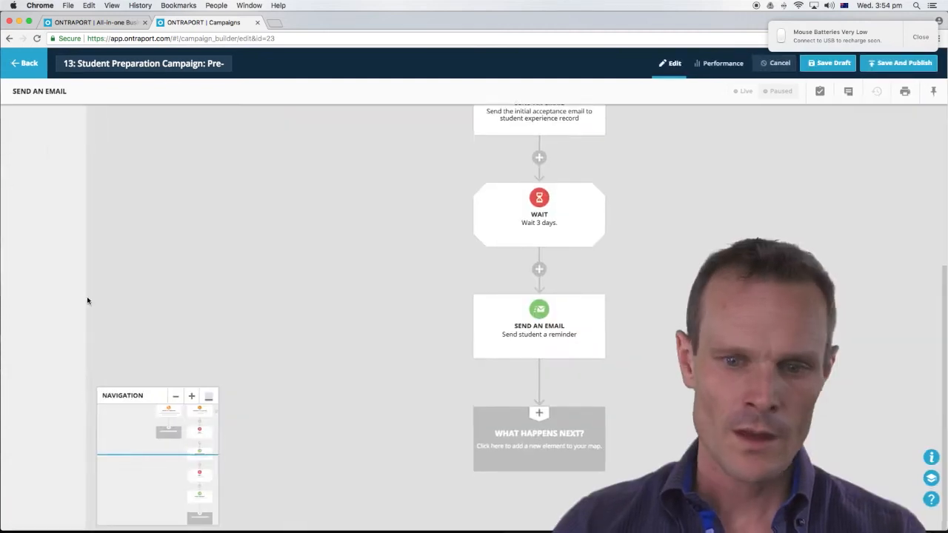
Add a Wait element below the student reminder email and set it to wait until 7 days pass.
scroll(624, 318, "up", 4)
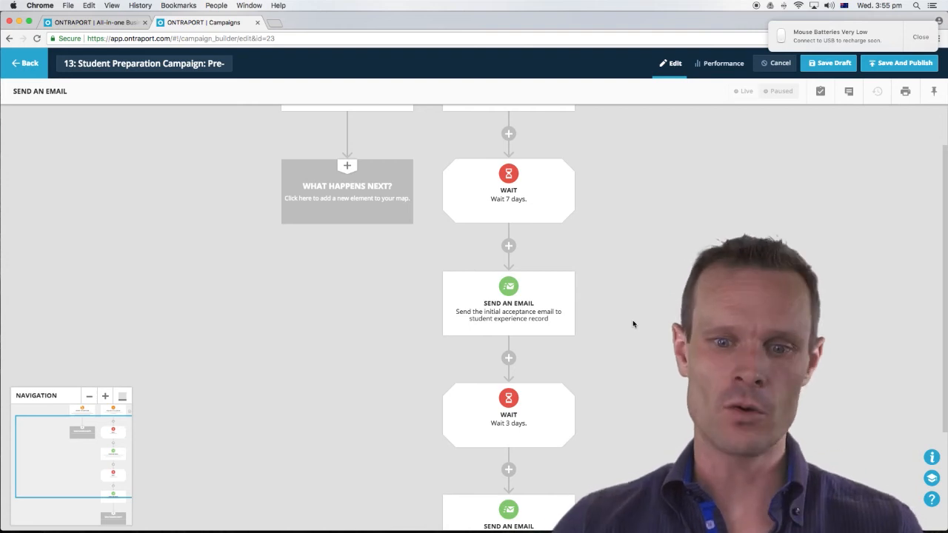
scroll(632, 324, "down", 5)
left_click(490, 373)
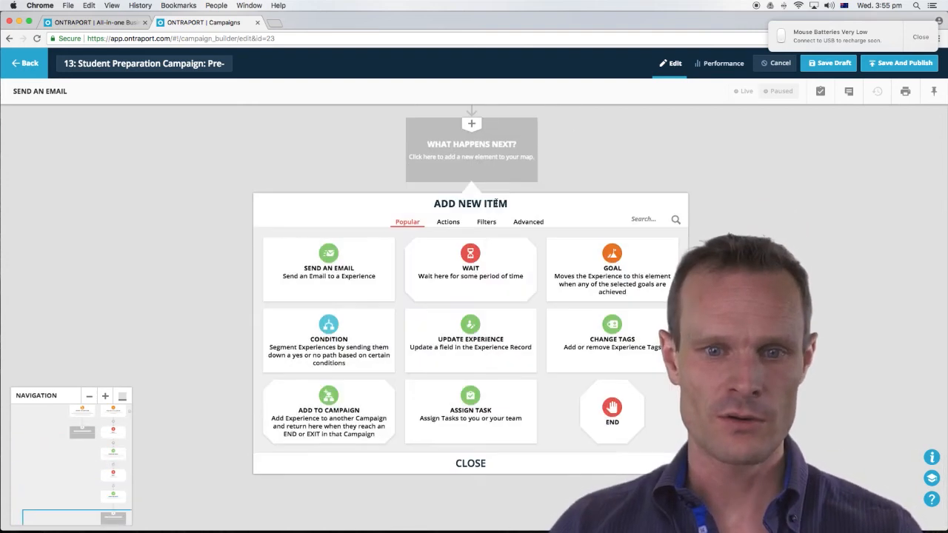
left_click(459, 275)
scroll(131, 200, "up", 3)
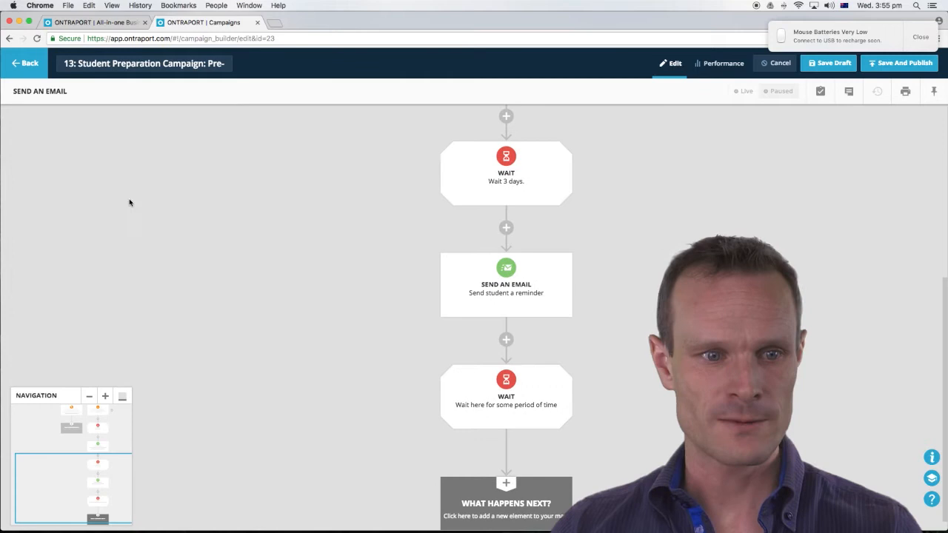
left_click(531, 403)
left_click(38, 148)
left_click(52, 159)
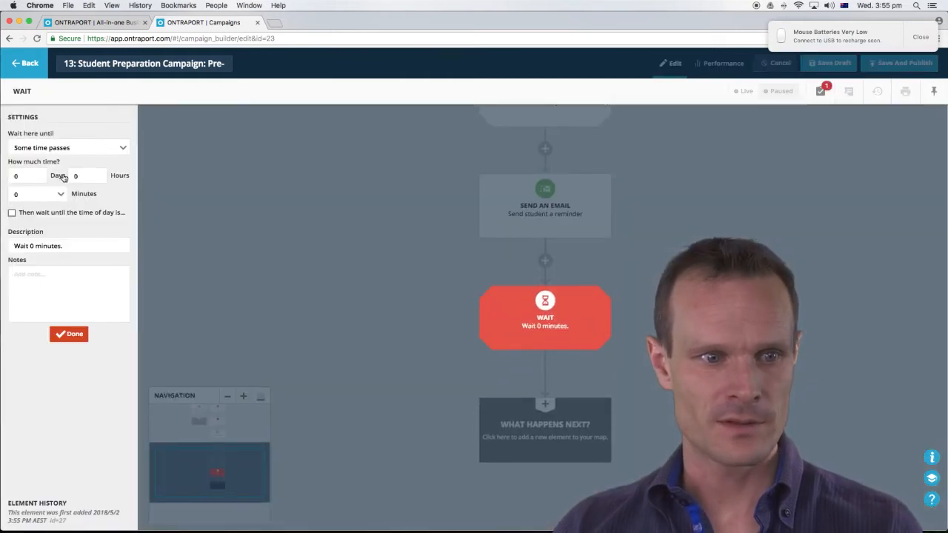
left_click(72, 334)
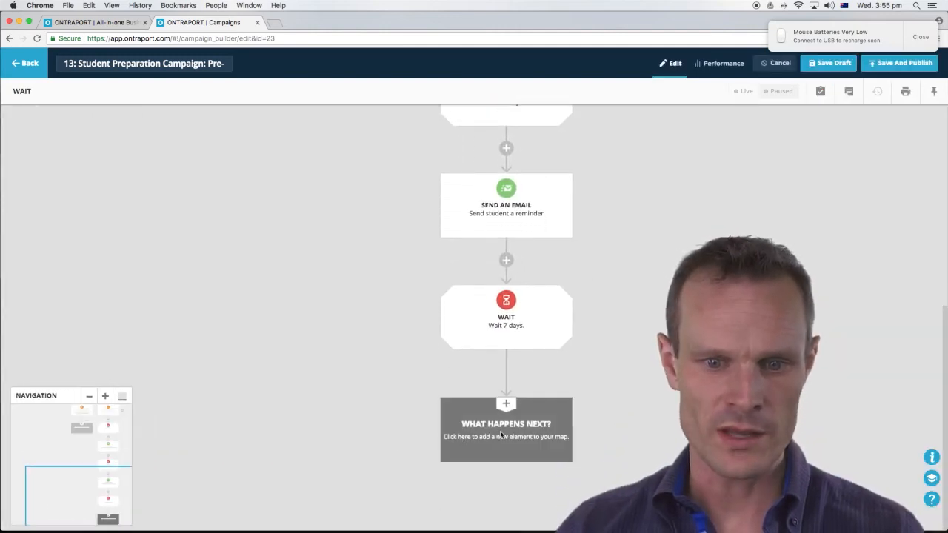
Add a Change Tags element below the last Wait that adds the tag "Applied, didn't attend acceptance workshop, and so has withdrawn".
left_click(501, 435)
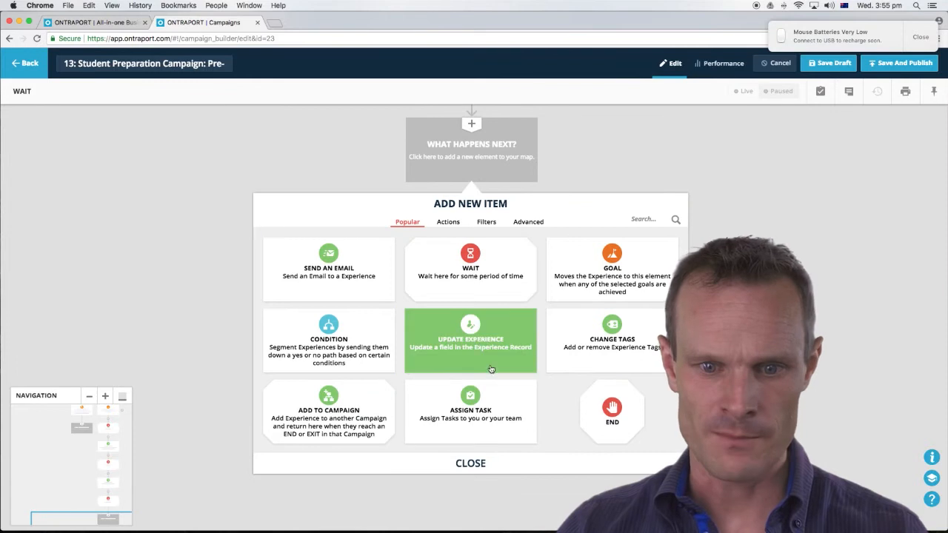
left_click(611, 341)
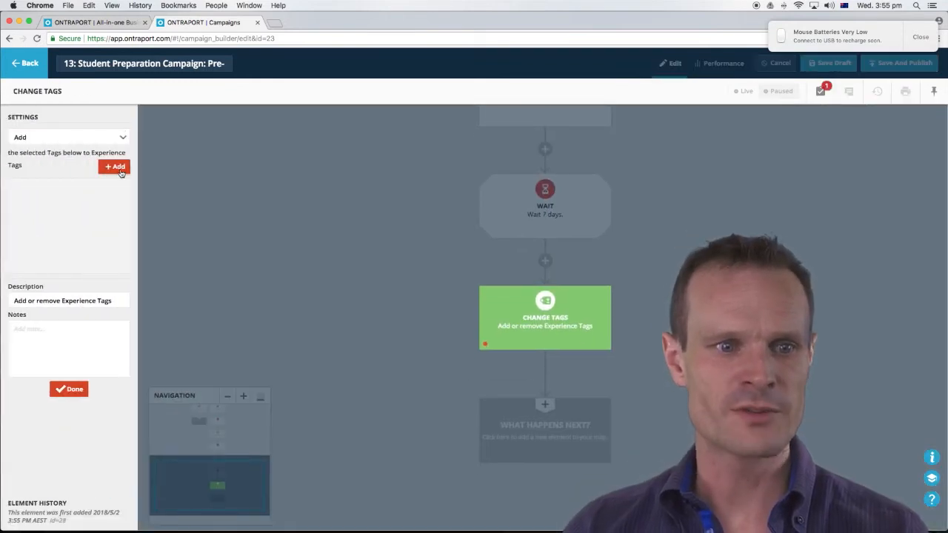
left_click(117, 168)
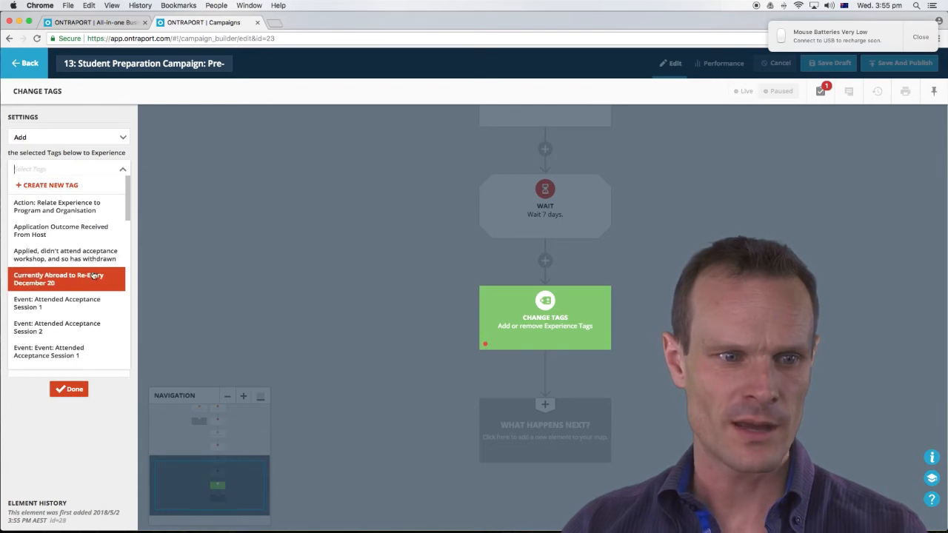
left_click(77, 256)
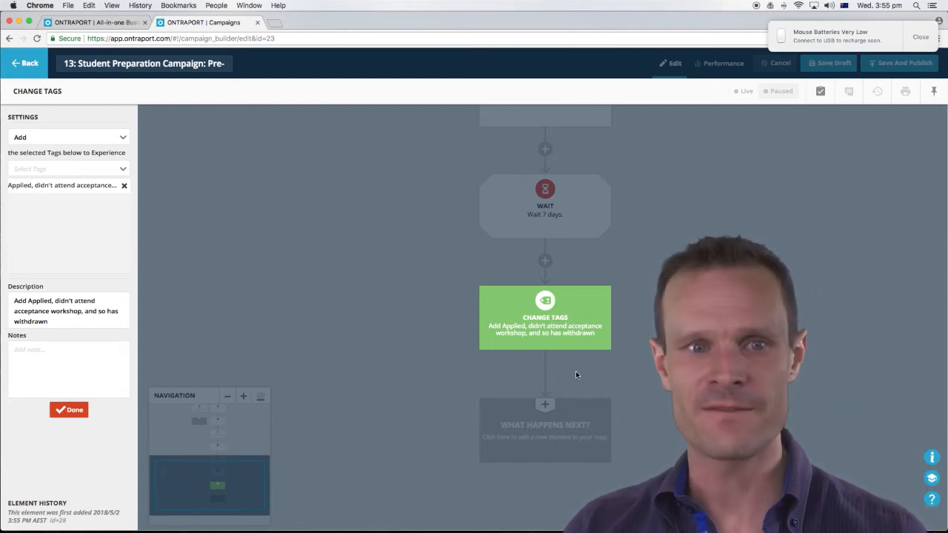
left_click(79, 413)
Add a Fork element below the Change Tags element to send all Experiences down two paths.
scroll(621, 353, "up", 2)
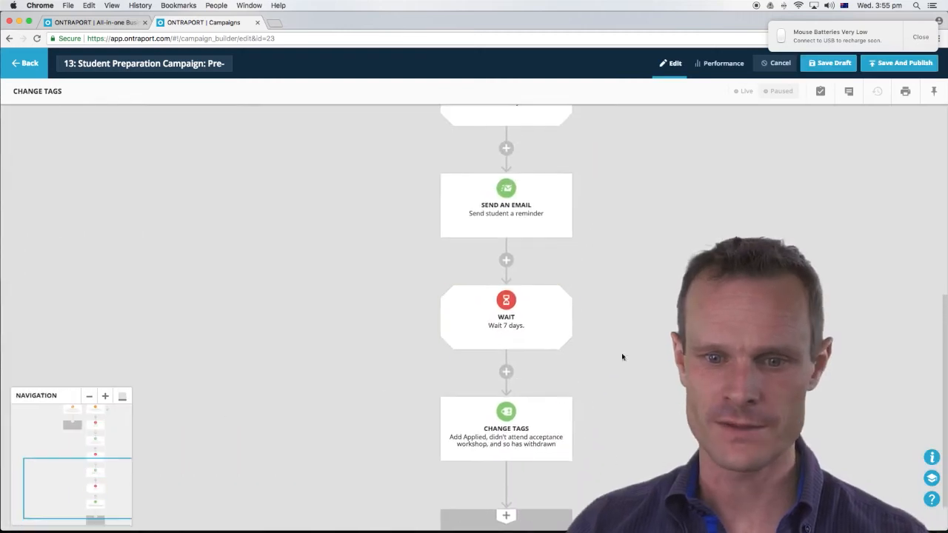
scroll(652, 421, "down", 2)
scroll(652, 421, "up", 3)
scroll(652, 423, "up", 5)
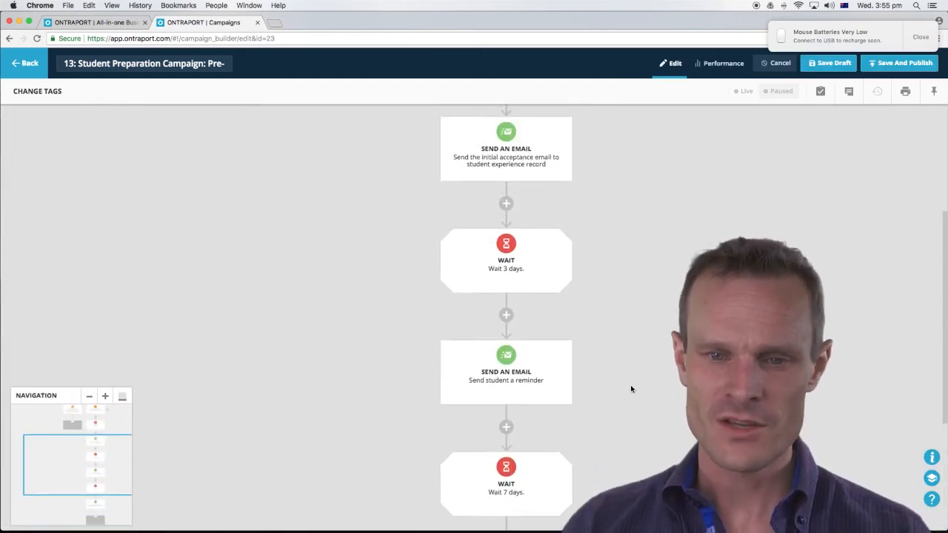
scroll(559, 181, "down", 6)
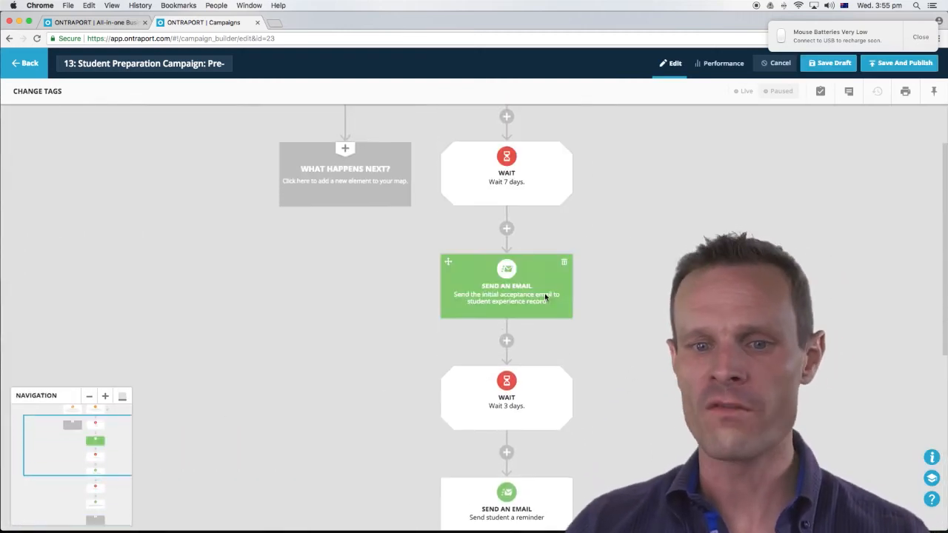
scroll(551, 495, "down", 3)
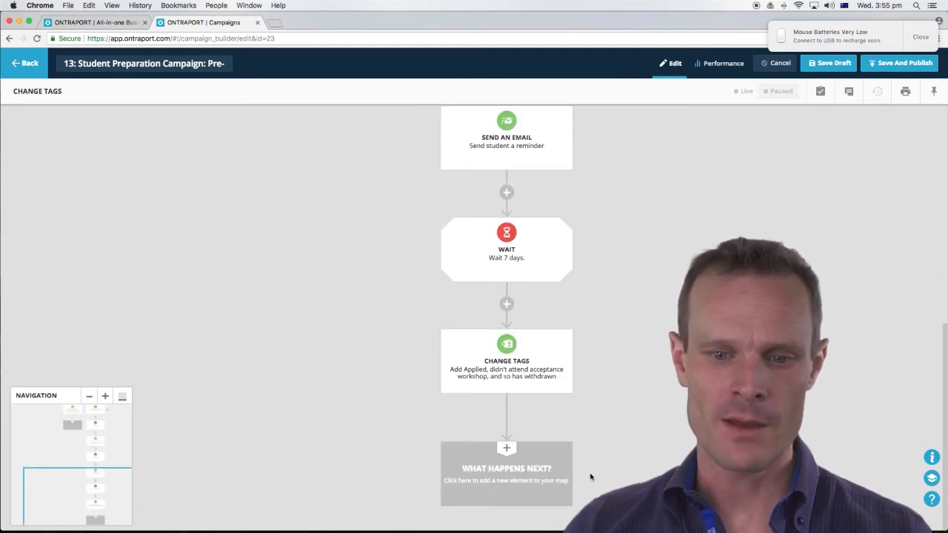
left_click(547, 474)
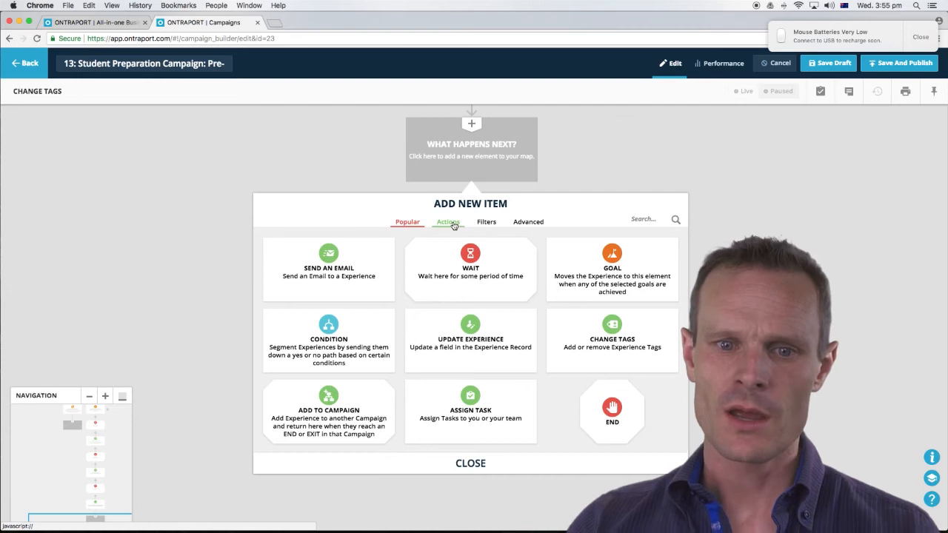
left_click(456, 223)
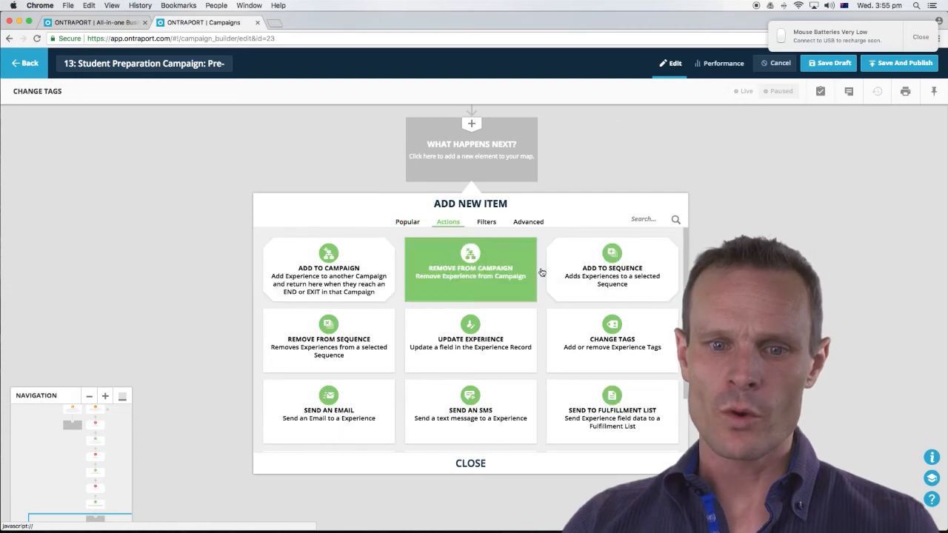
left_click(488, 221)
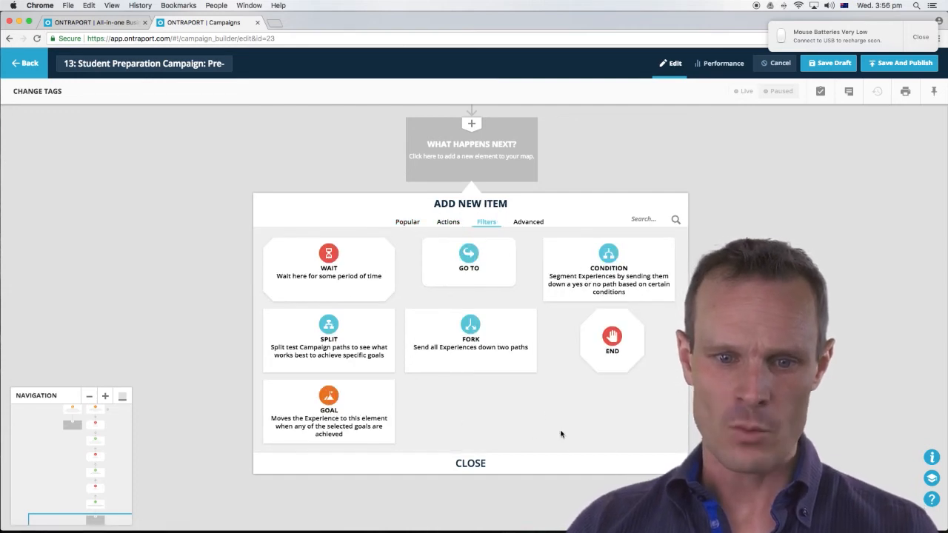
left_click(481, 348)
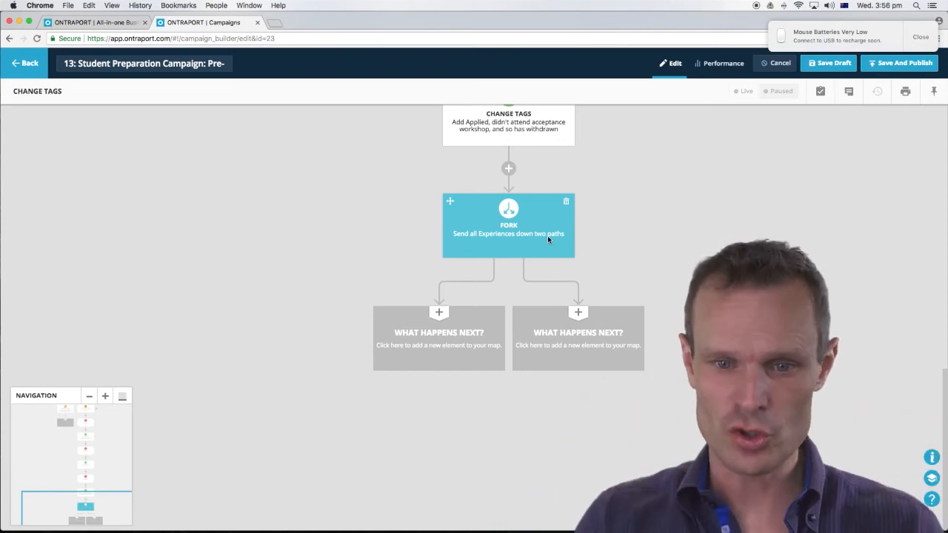
Add a Send an Email element to the fork's first path and a Wait element to its second path.
left_click(437, 343)
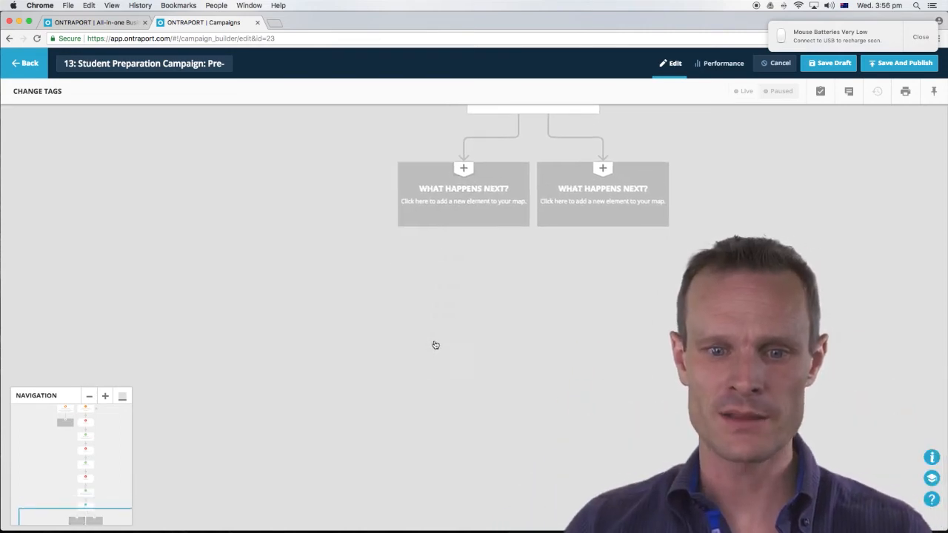
left_click(331, 268)
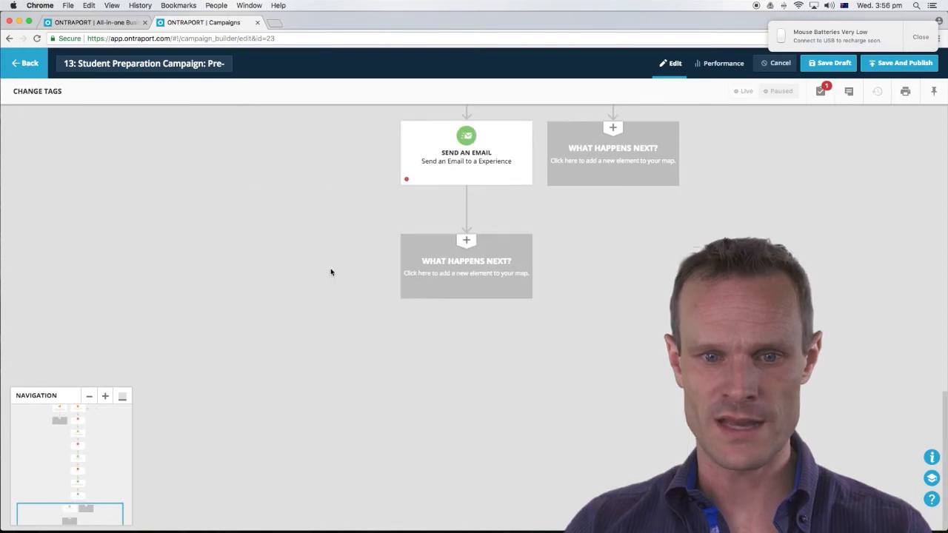
left_click(552, 338)
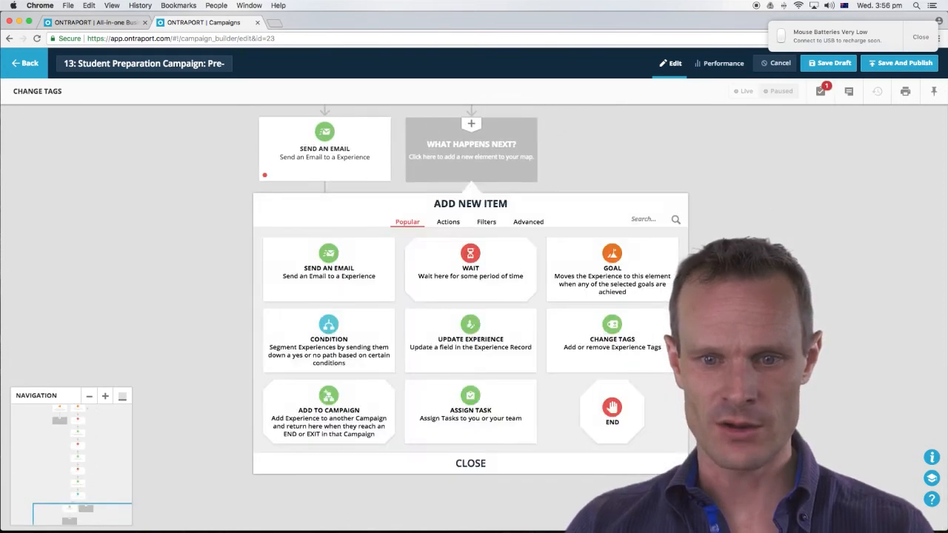
left_click(474, 272)
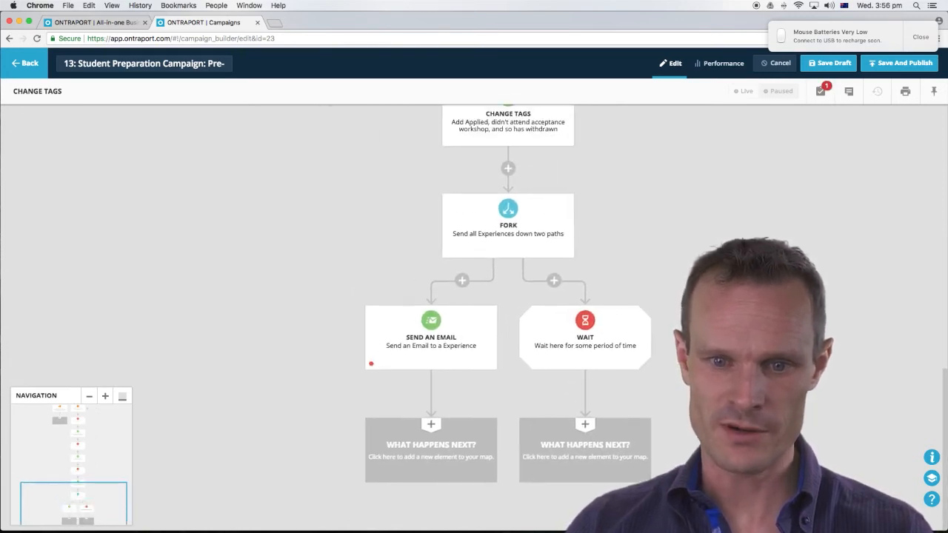
Add an Assign Task element below the fork's second-path Wait and a Wait element below the first-path email.
left_click(630, 459)
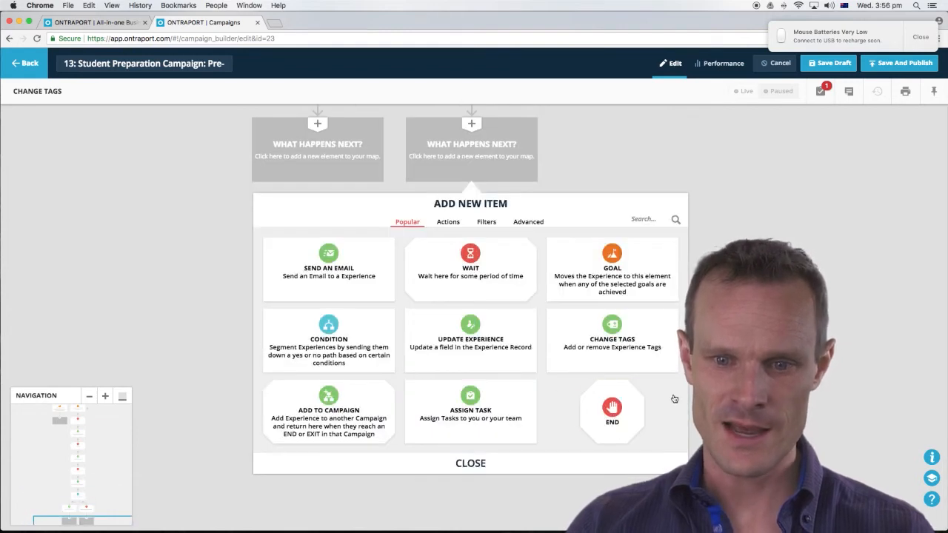
left_click(439, 425)
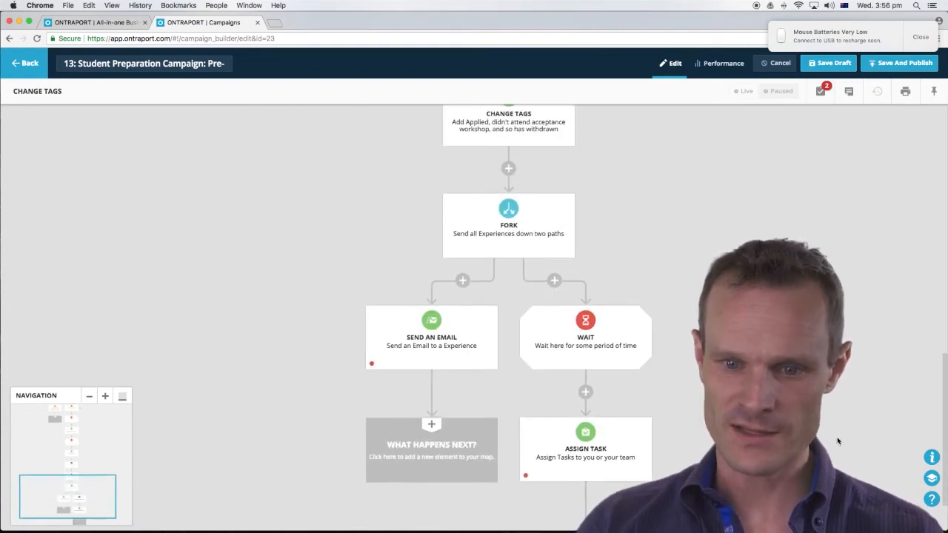
left_click(474, 421)
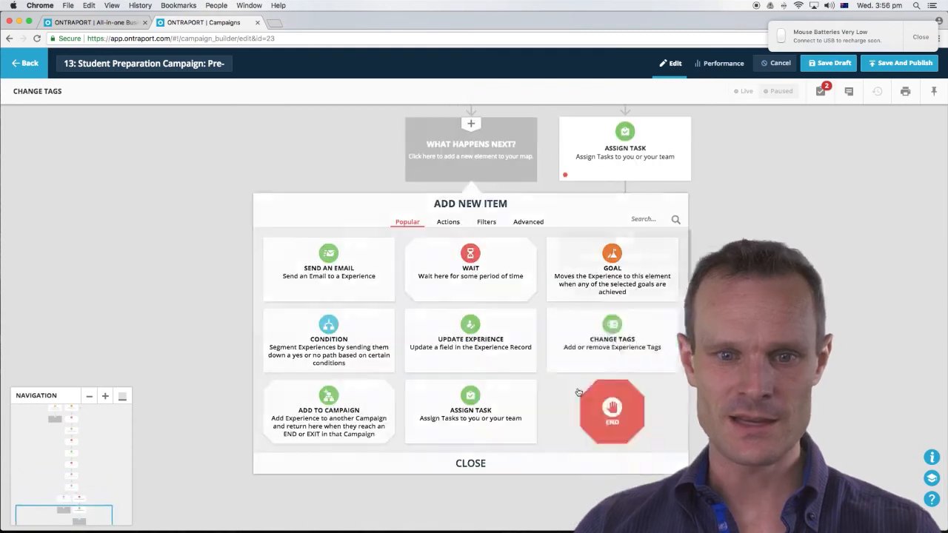
left_click(470, 215)
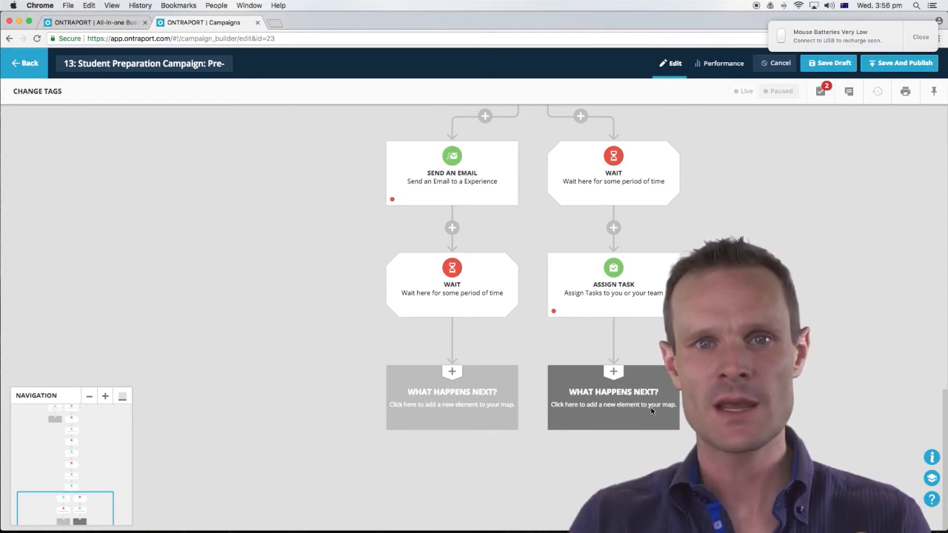
scroll(649, 406, "up", 3)
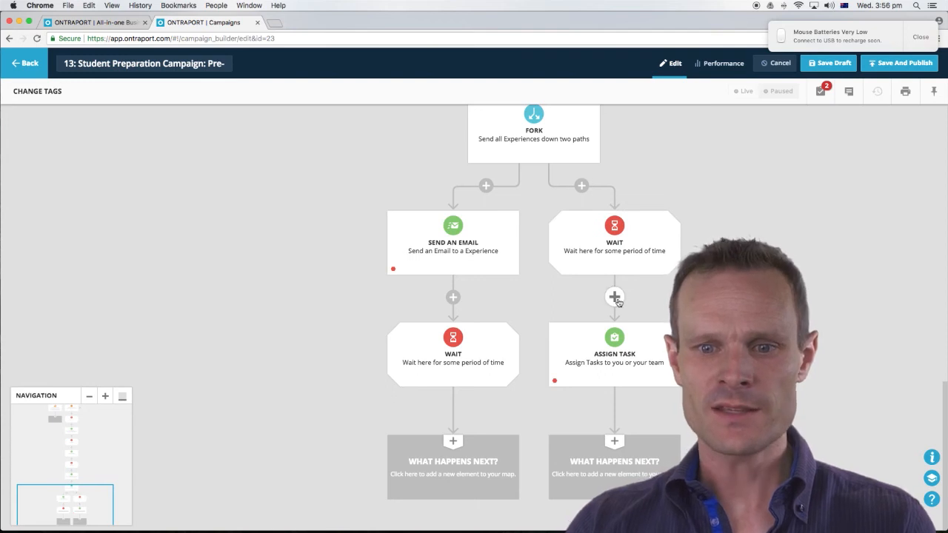
scroll(592, 244, "up", 10)
scroll(539, 253, "up", 8)
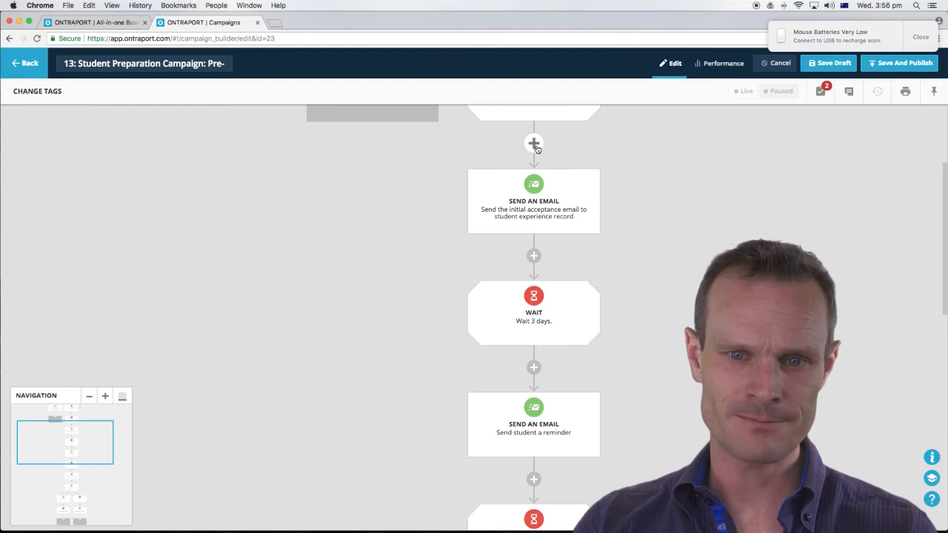
left_click(533, 256)
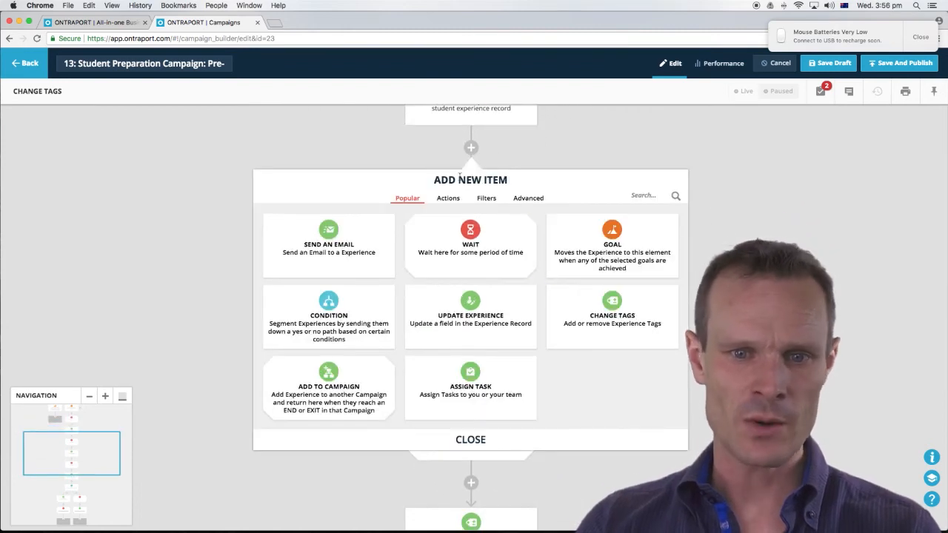
left_click(501, 442)
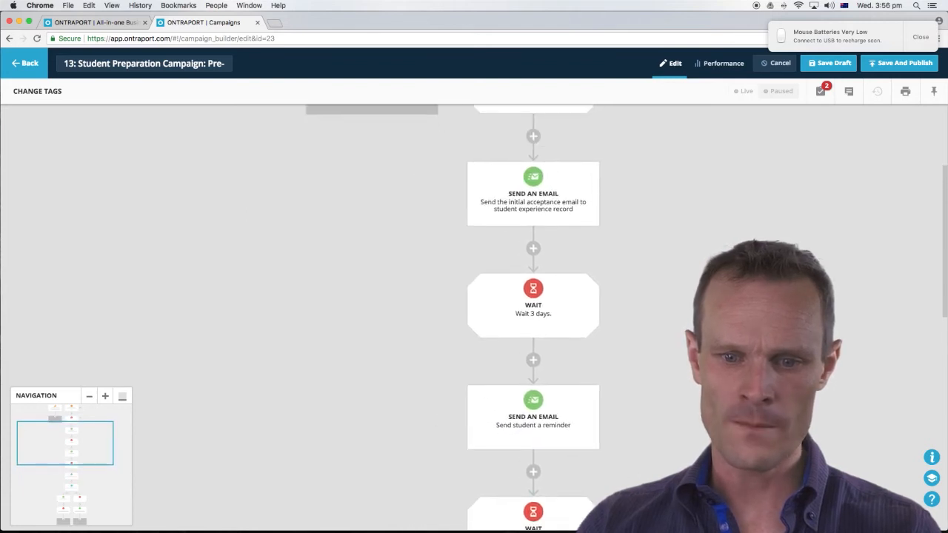
Move only the Change Tags element to directly below the 3-day Wait, above the student reminder email.
scroll(530, 333, "down", 6)
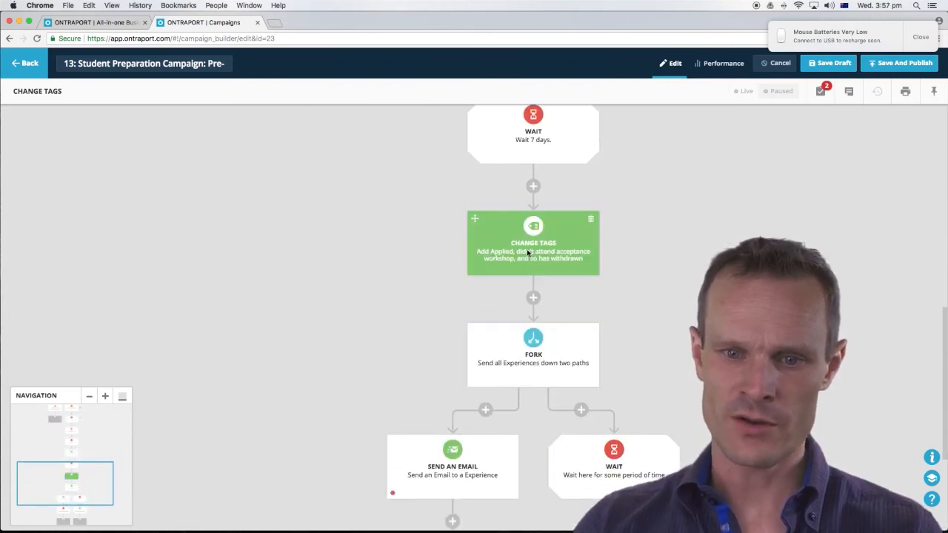
left_click_drag(477, 219, 533, 214)
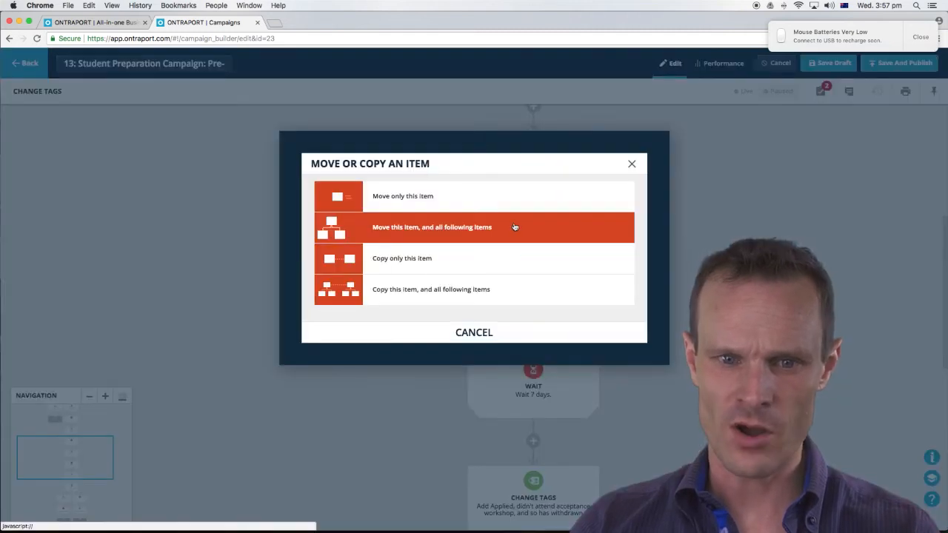
left_click(400, 197)
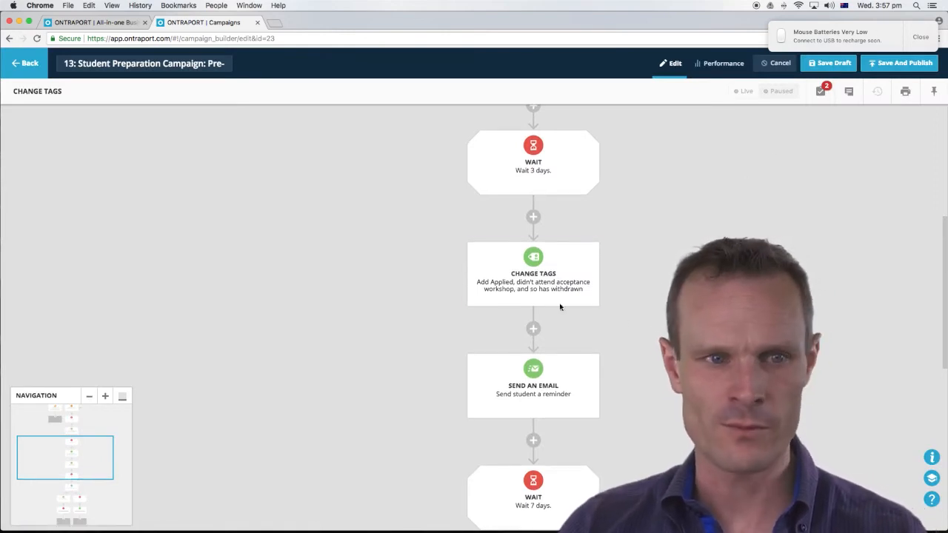
Finish both fork paths with an End element, one below Assign Task and one below the first-path Wait.
scroll(457, 431, "down", 1)
scroll(592, 300, "down", 10)
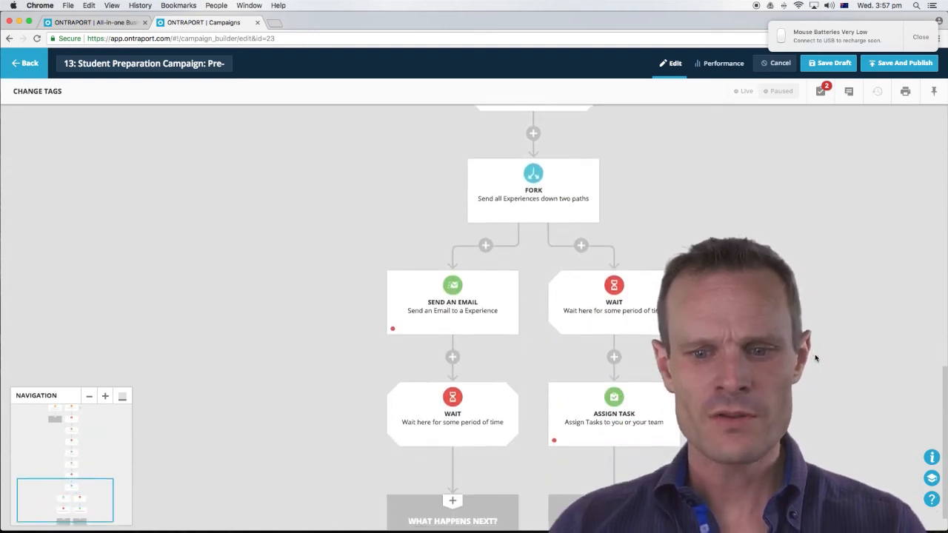
left_click(592, 301)
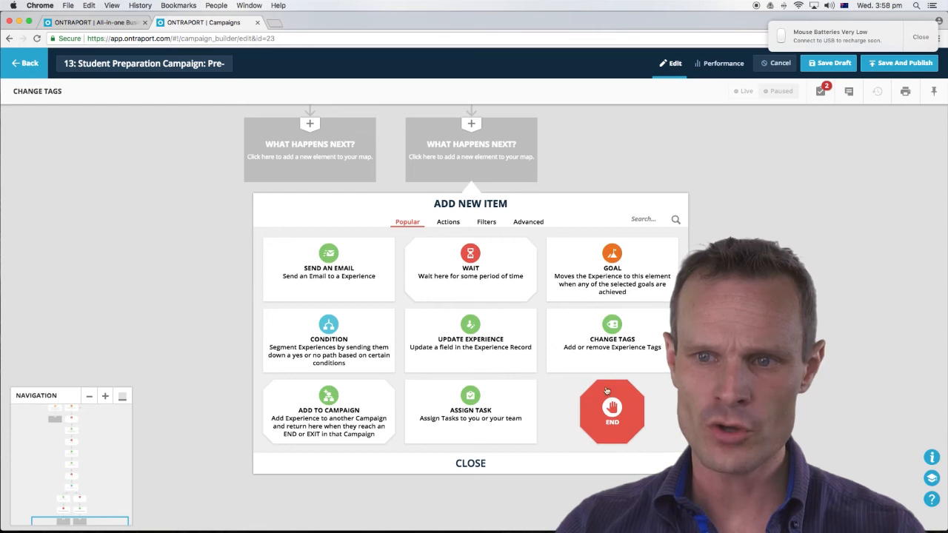
left_click(615, 408)
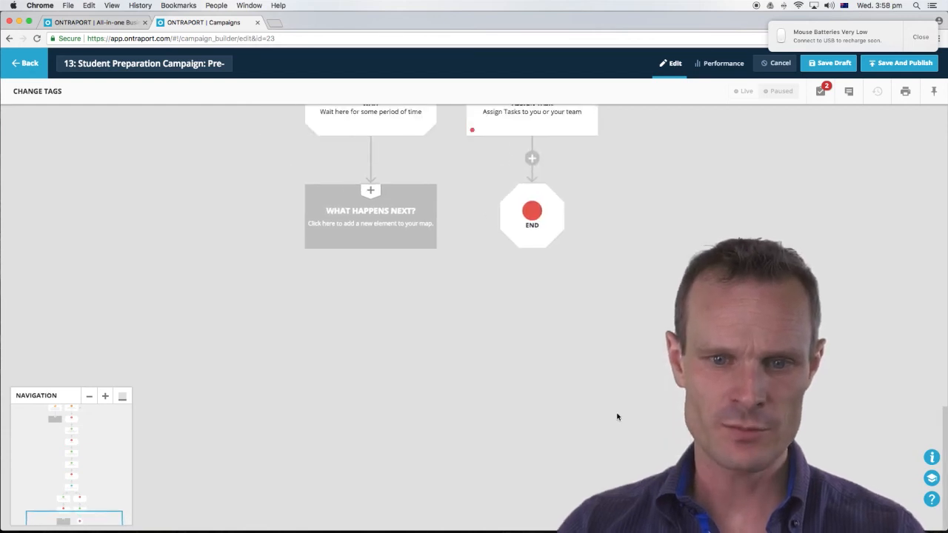
left_click(473, 300)
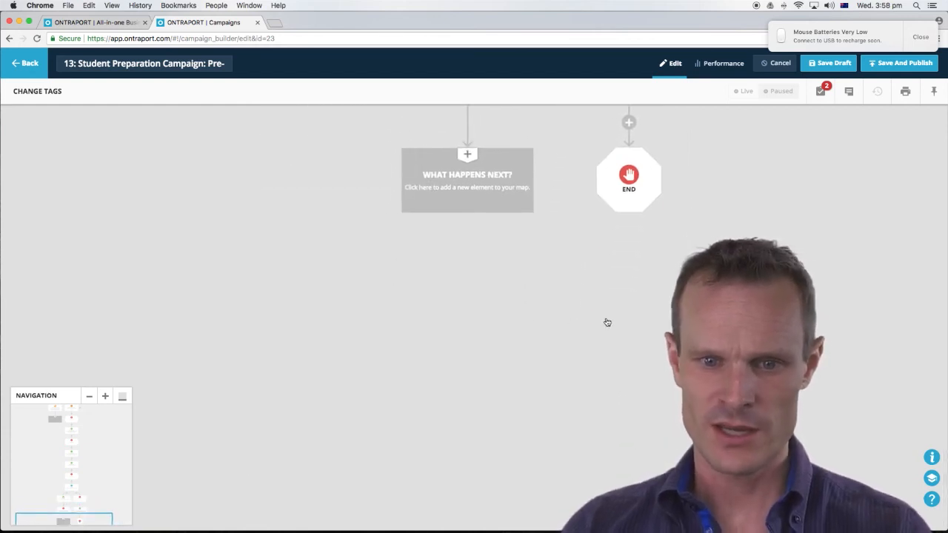
left_click(611, 411)
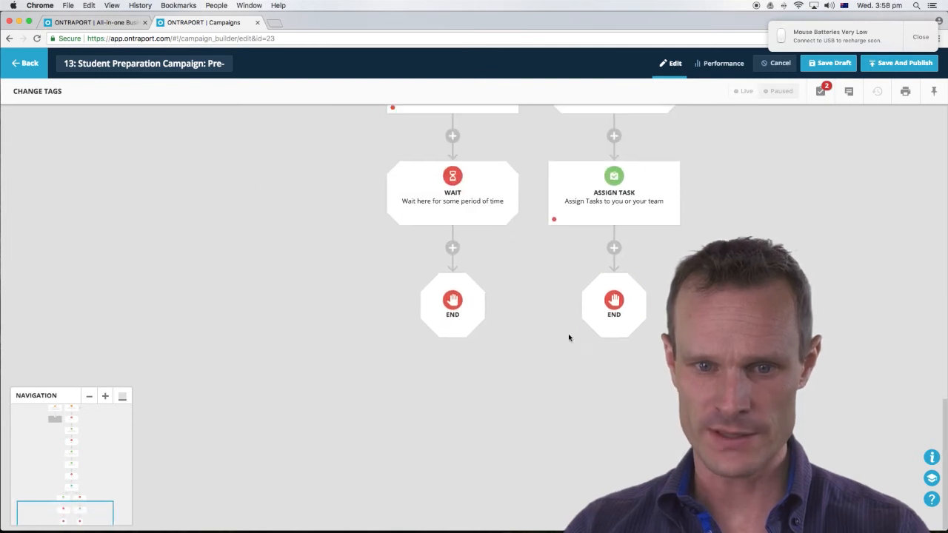
Add a Go To element below the Added to Campaign trigger and link it to the 7-day Wait under the status-update trigger.
scroll(528, 313, "up", 10)
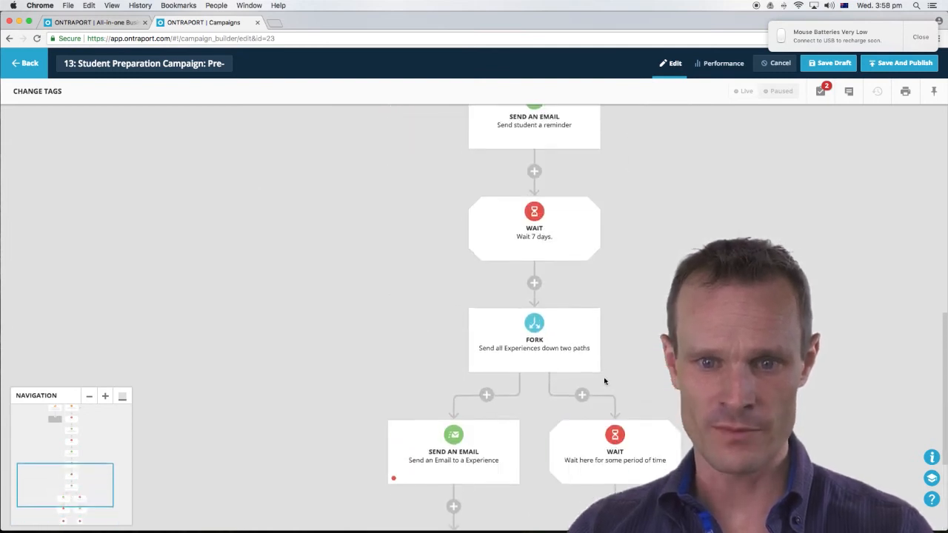
scroll(602, 391, "up", 10)
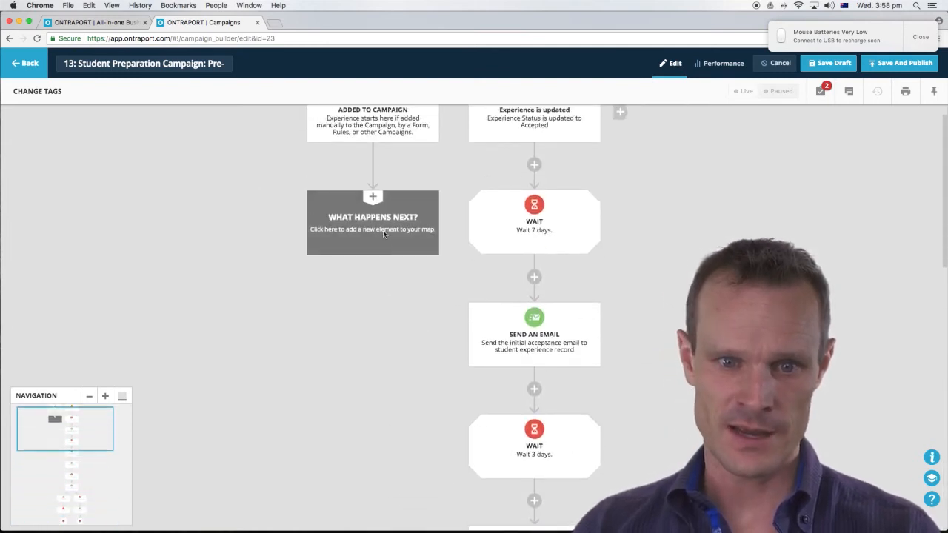
left_click(374, 330)
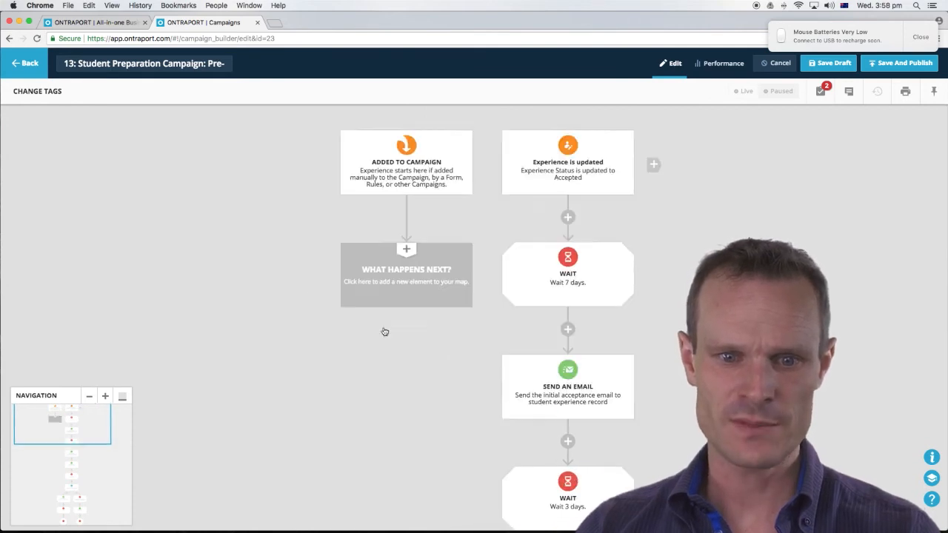
left_click(483, 224)
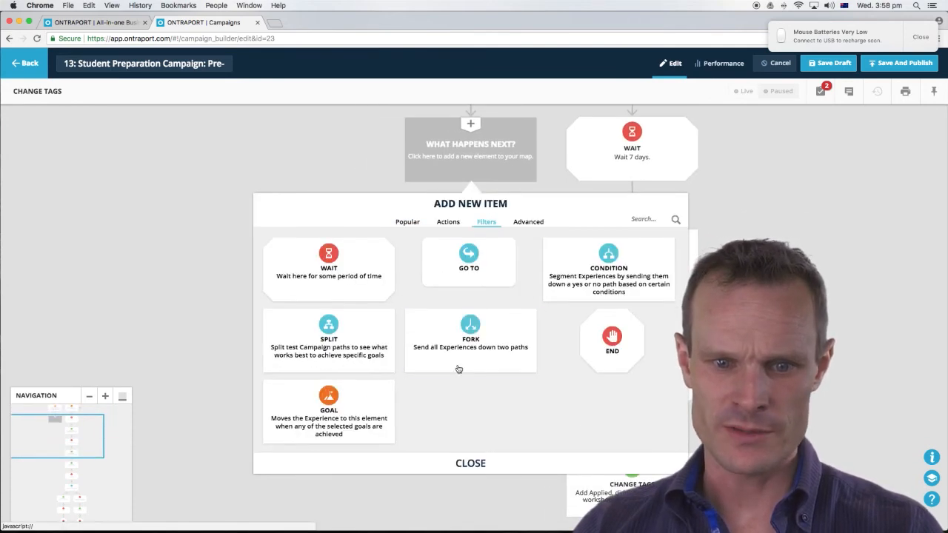
left_click(496, 251)
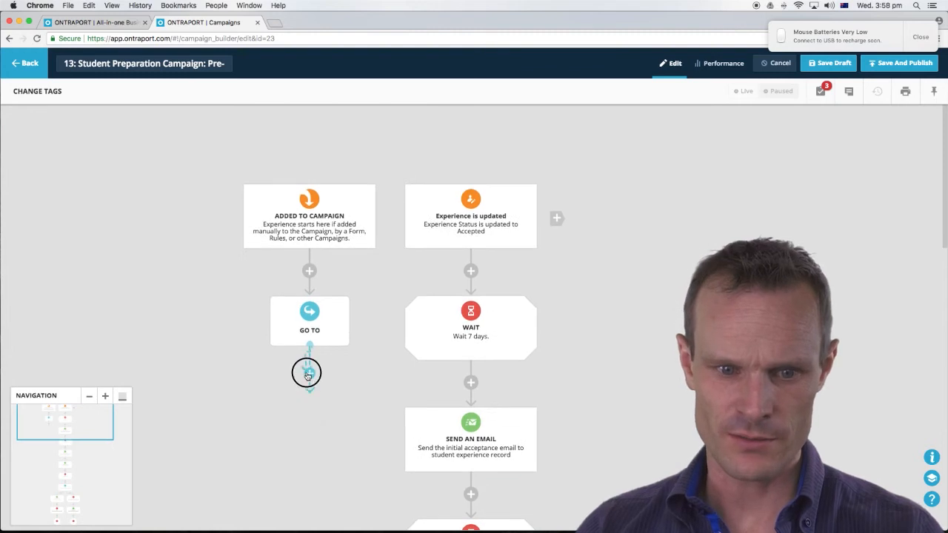
left_click(431, 333)
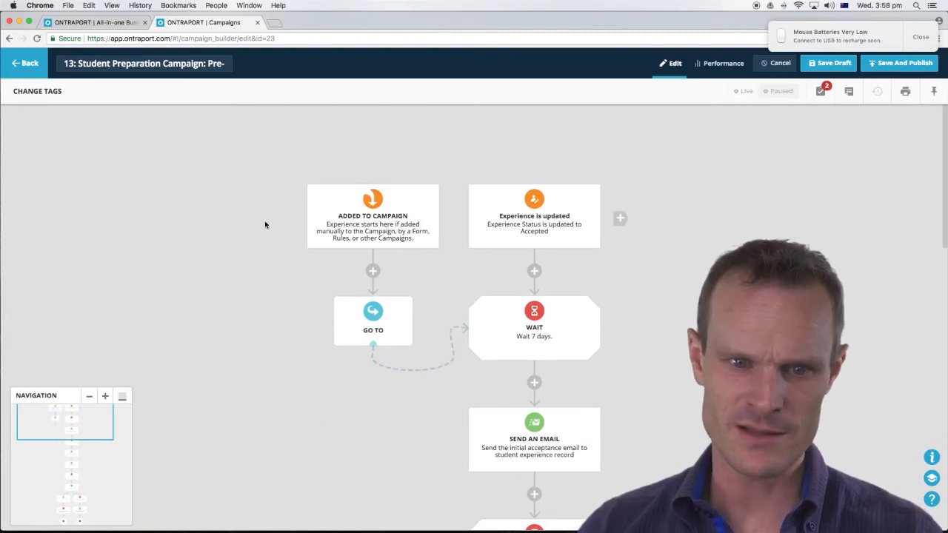
left_click(336, 191)
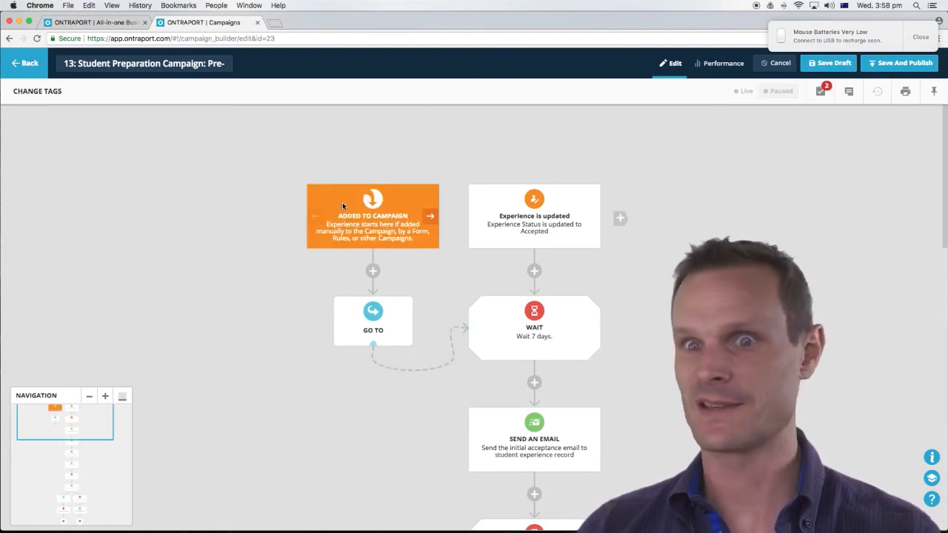
left_click(403, 311)
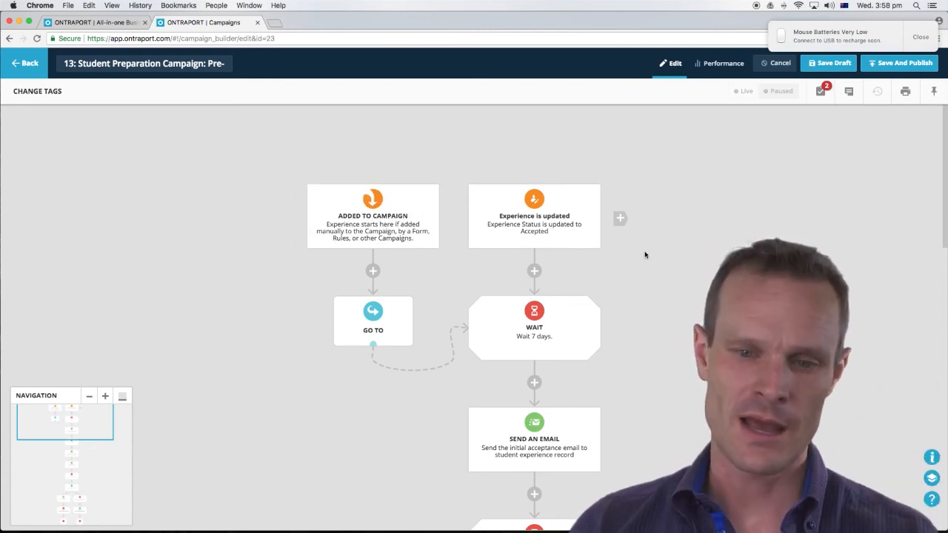
left_click(492, 214)
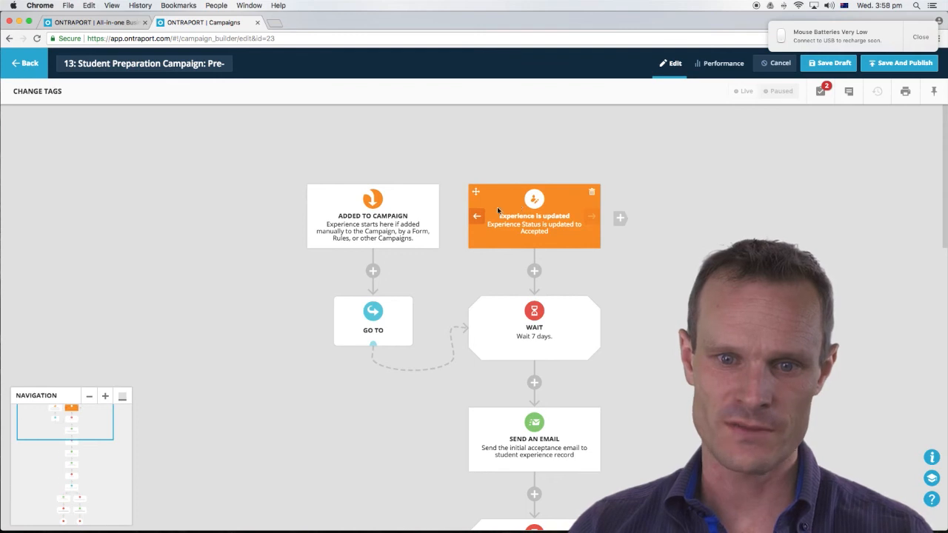
left_click(498, 210)
left_click(292, 192)
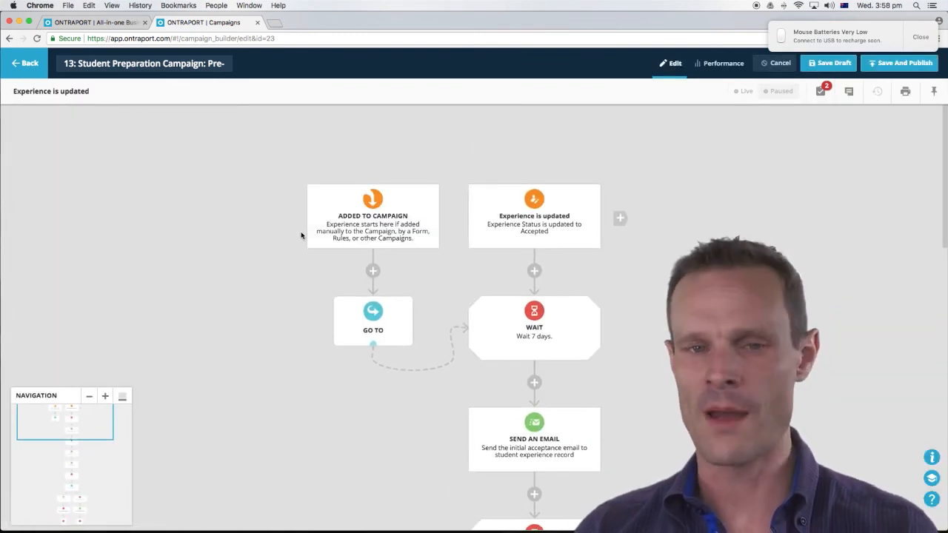
scroll(385, 212, "up", 1)
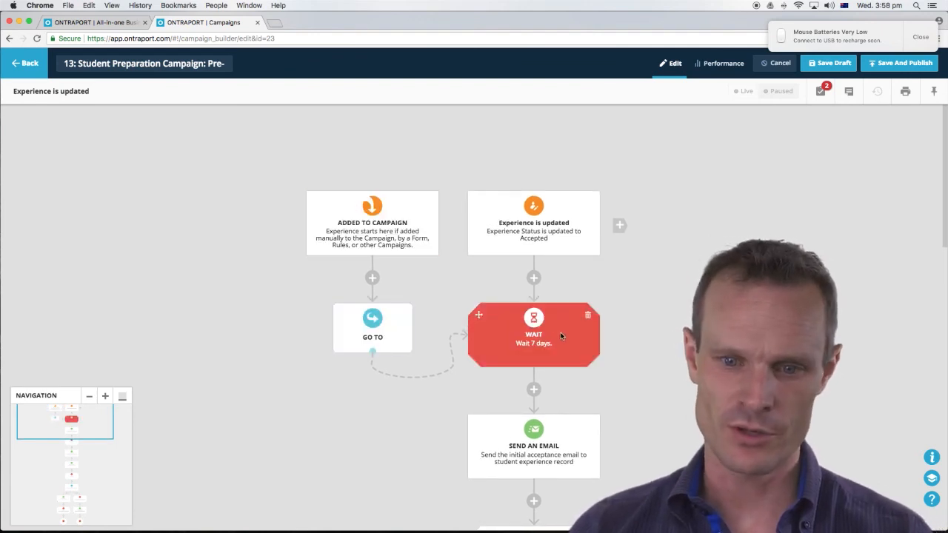
Insert a Wait element between Assign Task and End on the fork's second path.
scroll(533, 334, "down", 5)
scroll(597, 121, "down", 10)
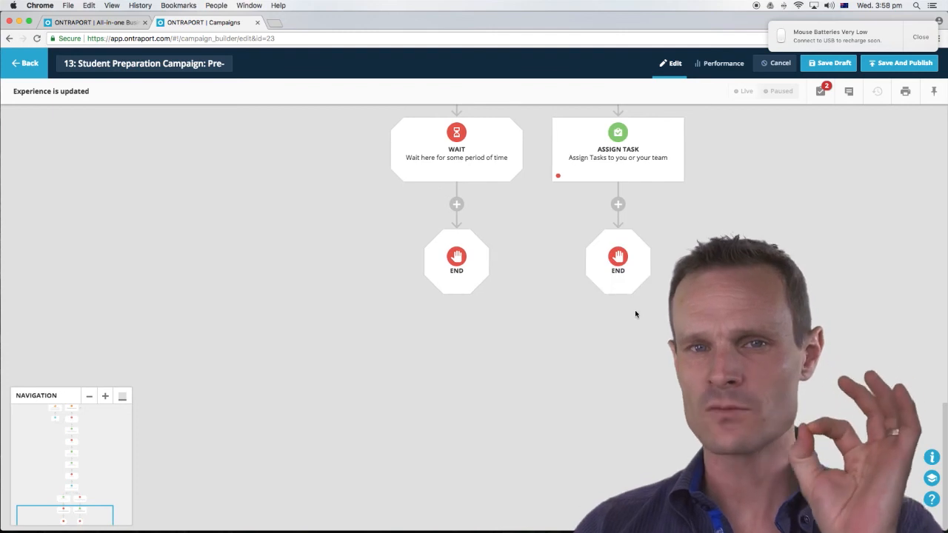
left_click(618, 203)
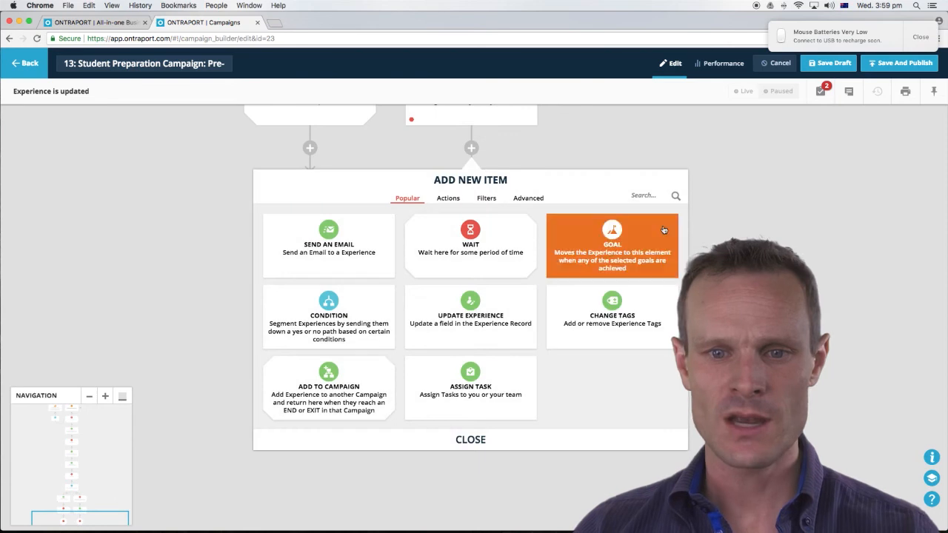
left_click(495, 232)
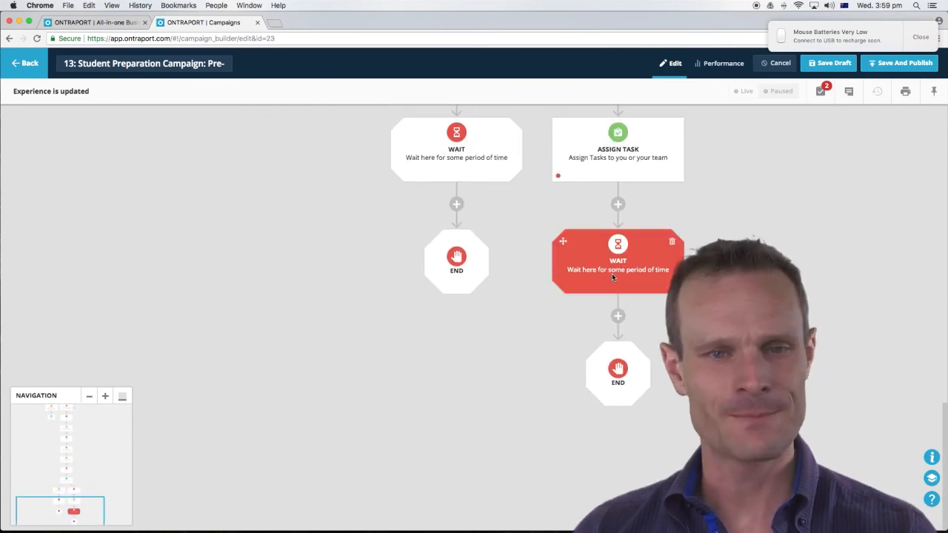
Review the settings of the Wait element on the fork's first path without changing them.
scroll(469, 183, "up", 2)
left_click(468, 191)
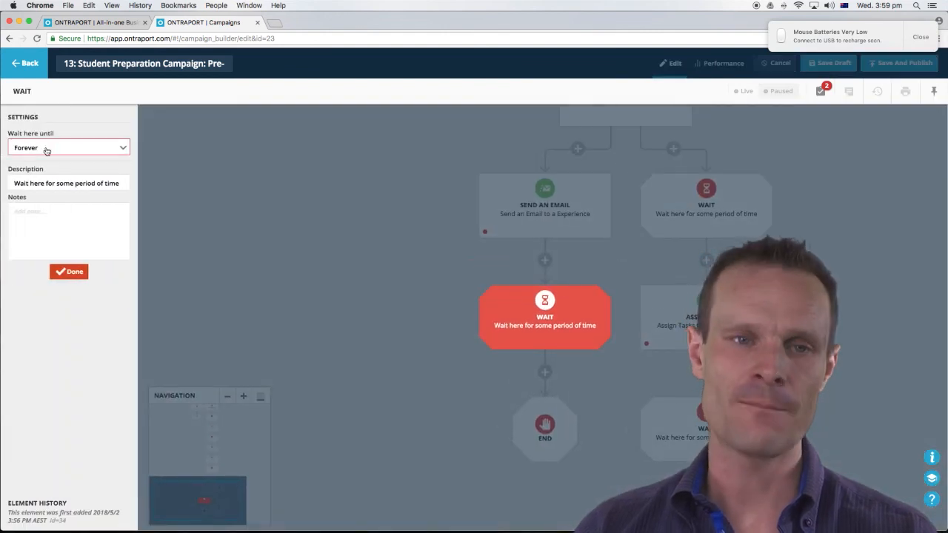
left_click(292, 263)
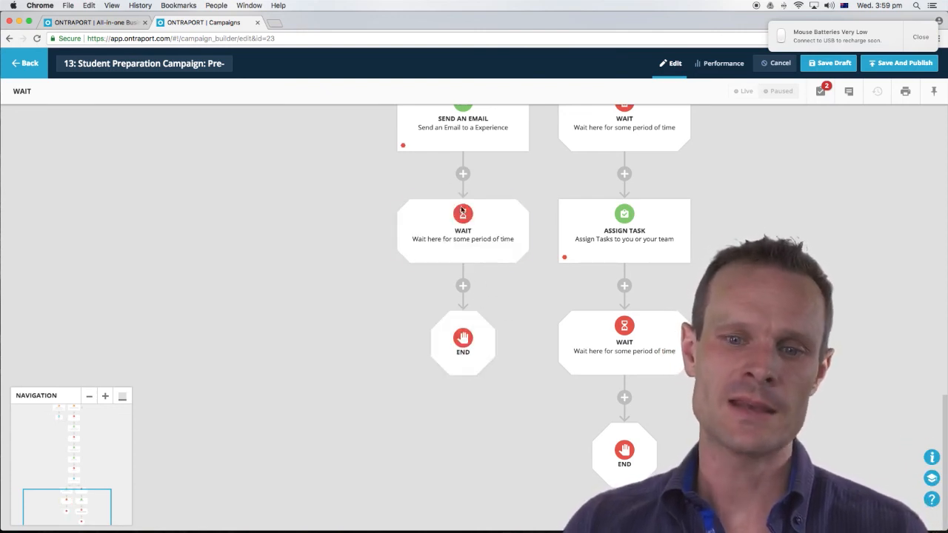
Insert a Send an Email element followed by another Wait element between the first path's Wait and End.
left_click(462, 286)
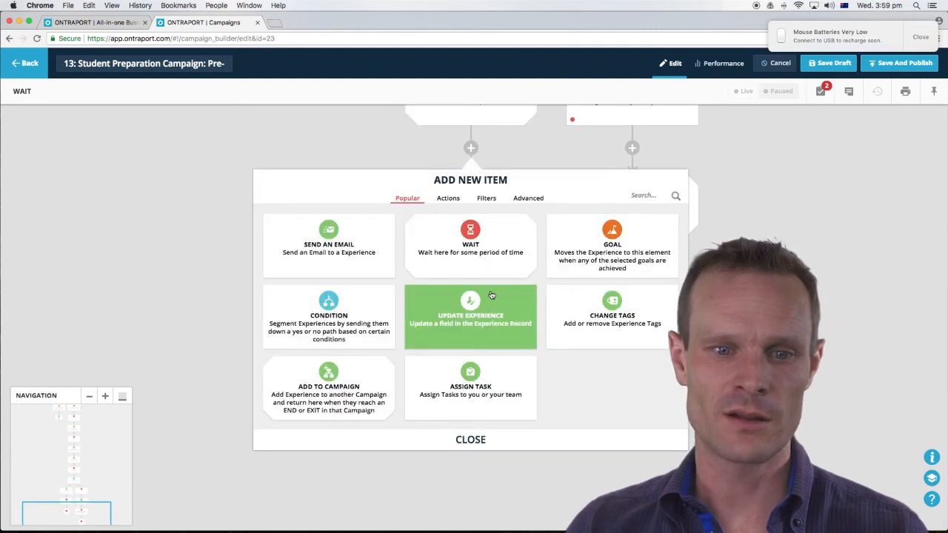
left_click(330, 232)
scroll(464, 353, "up", 2)
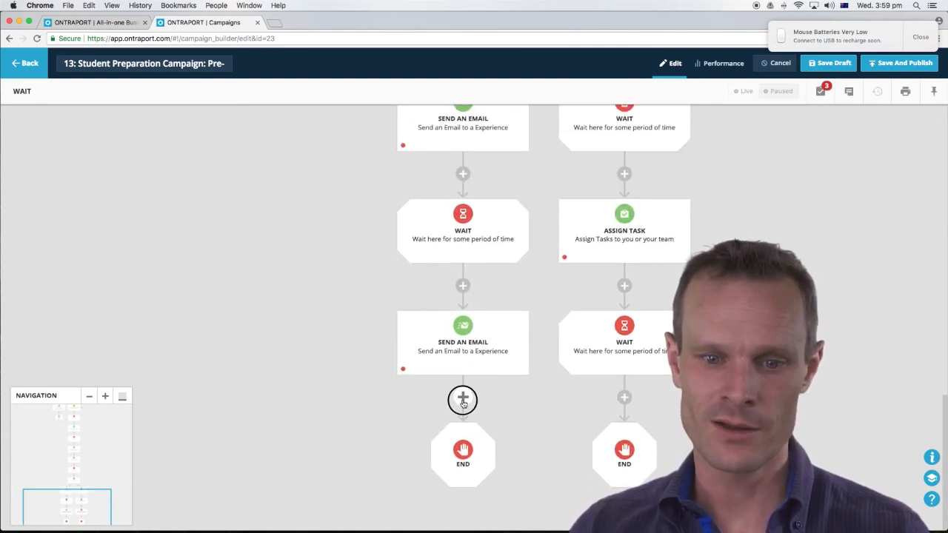
left_click(462, 400)
left_click(469, 239)
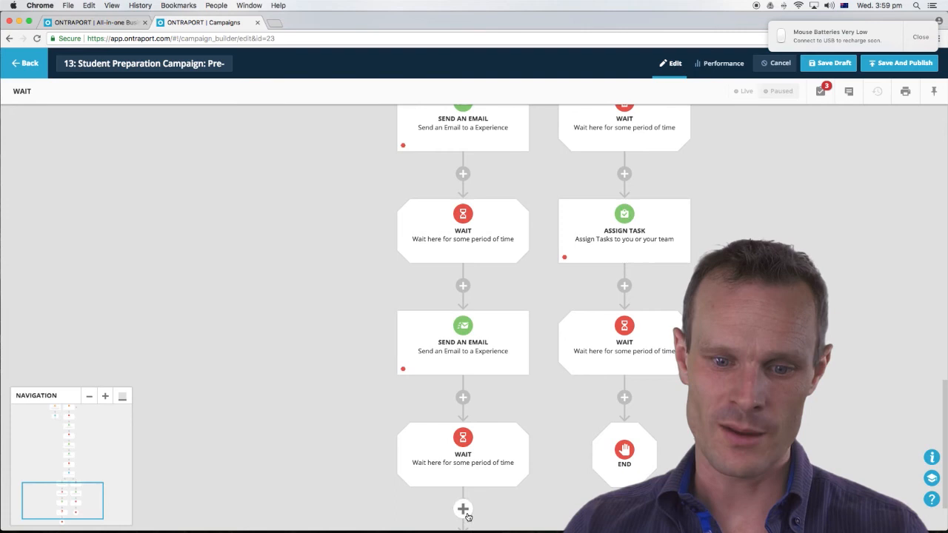
Insert a Send an Email element followed by a Wait element above End on the fork's first path.
left_click(466, 514)
left_click(355, 239)
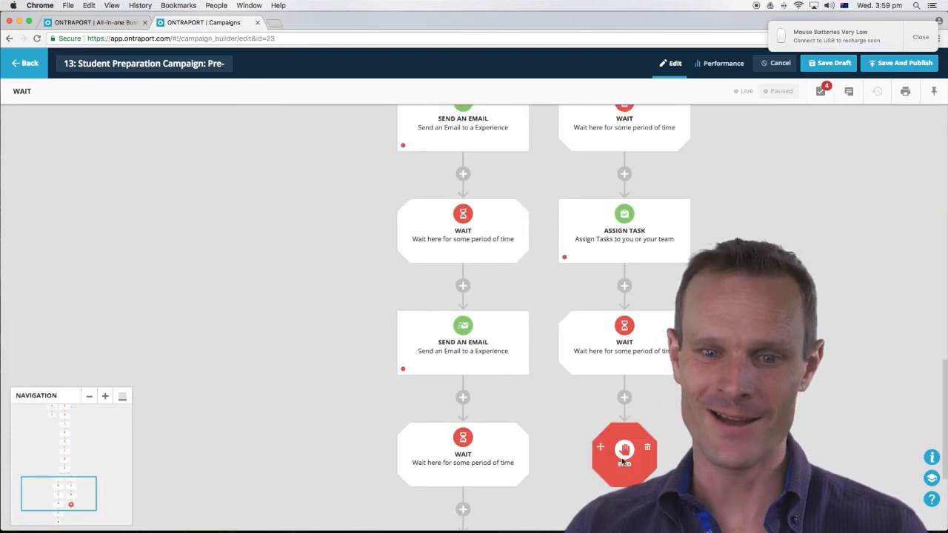
scroll(474, 414, "down", 6)
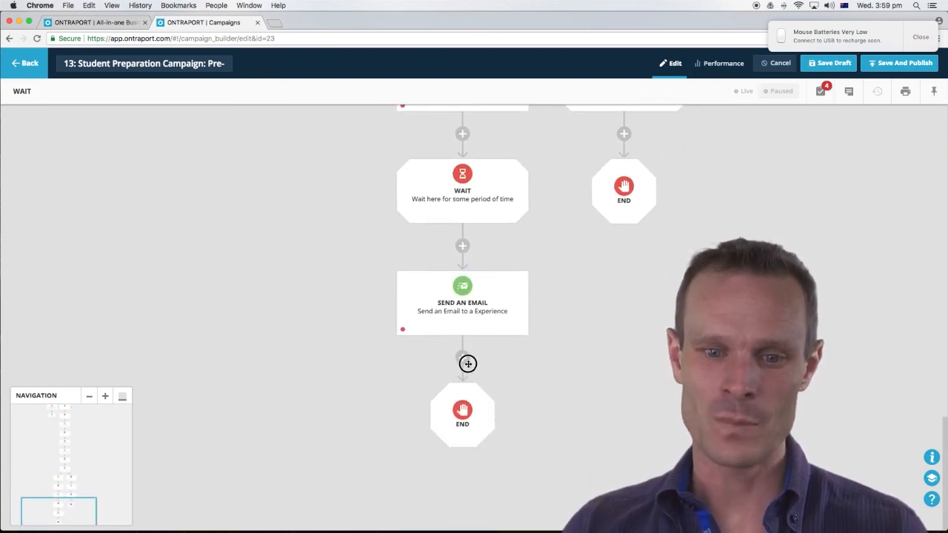
left_click(462, 358)
left_click(470, 237)
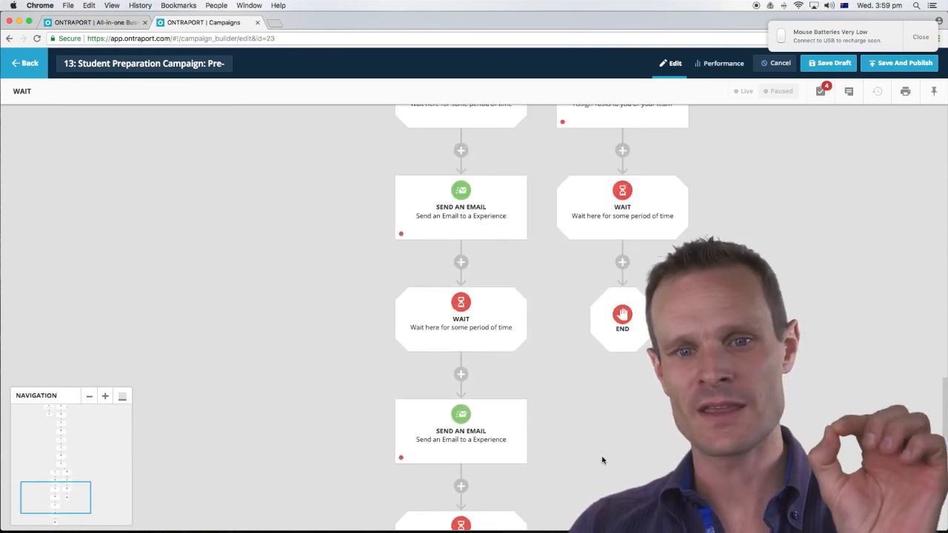
Set the second Wait element on the fork's first path to wait until 3 days pass, and save the campaign draft.
left_click(469, 325)
left_click(51, 148)
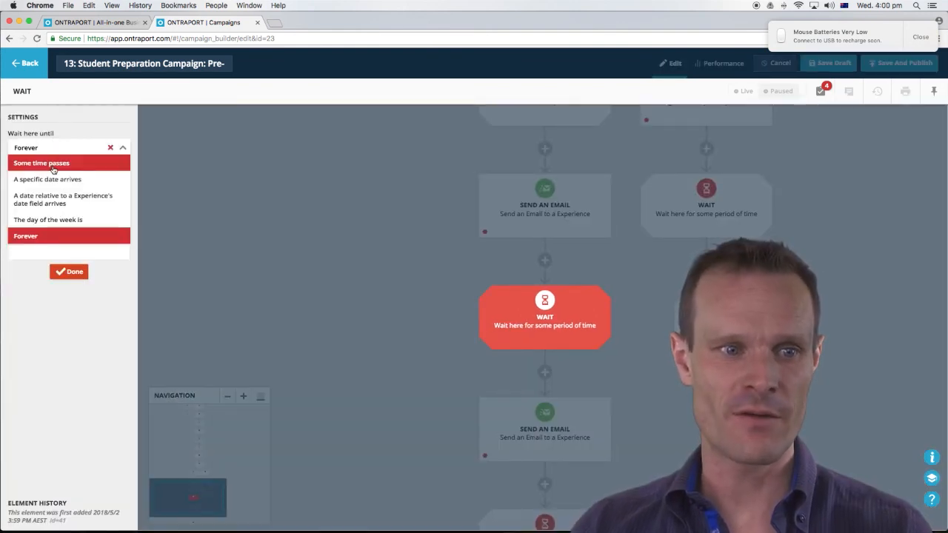
left_click(53, 164)
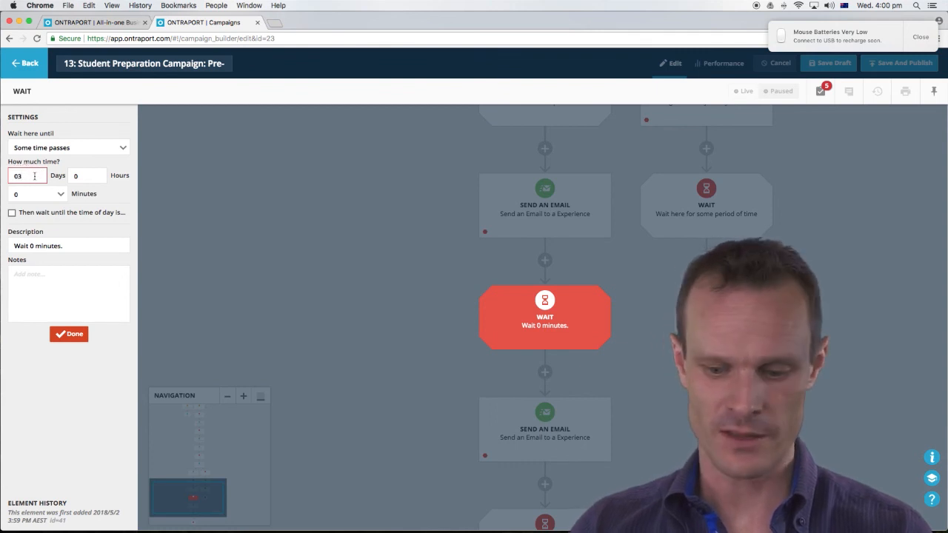
left_click(87, 335)
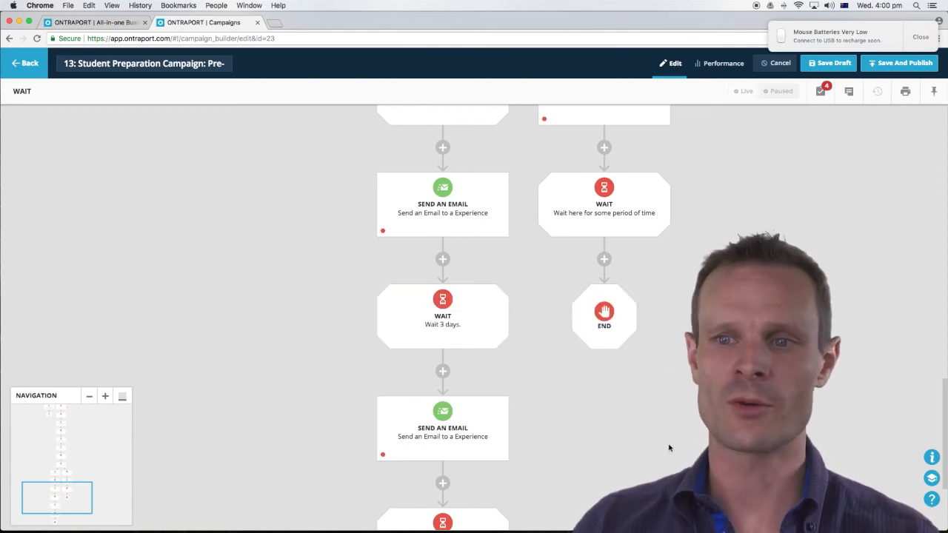
left_click(827, 64)
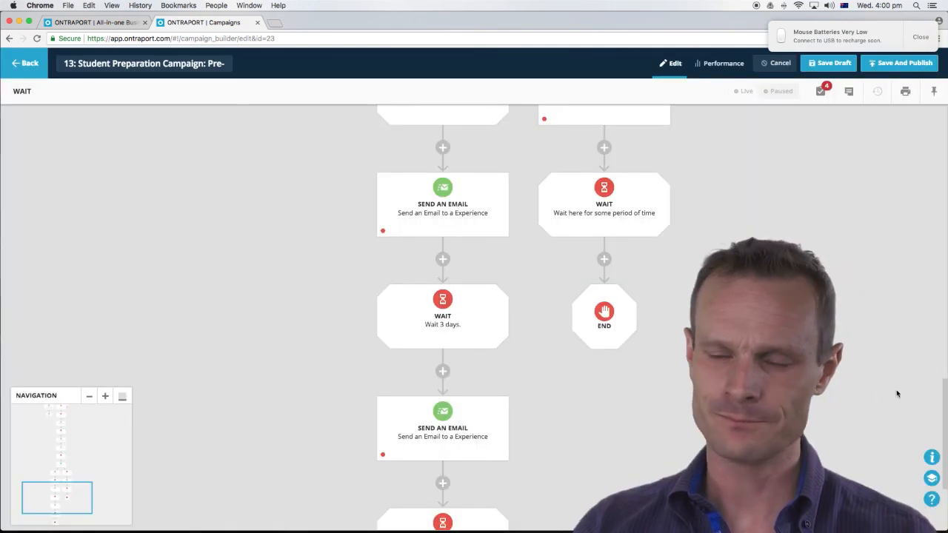
scroll(841, 334, "up", 5)
scroll(841, 332, "up", 2)
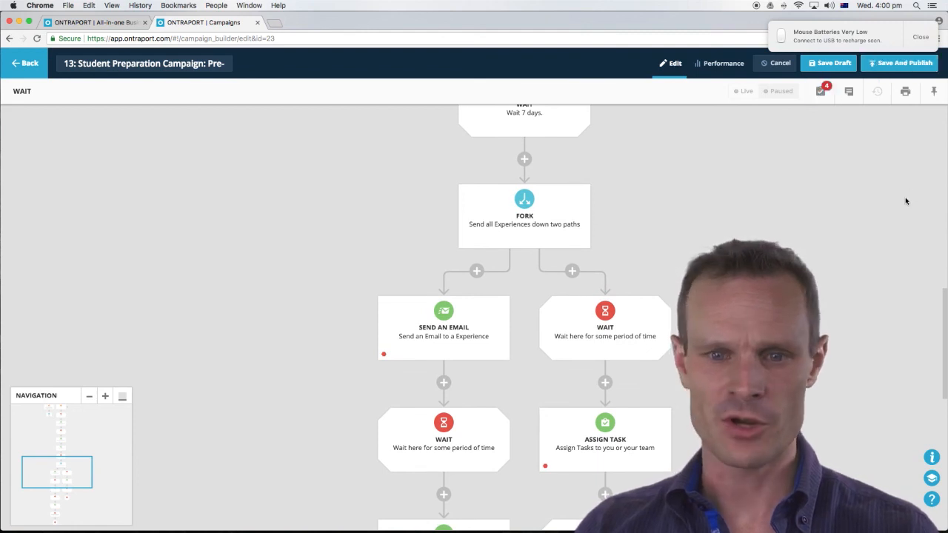
scroll(904, 199, "down", 3)
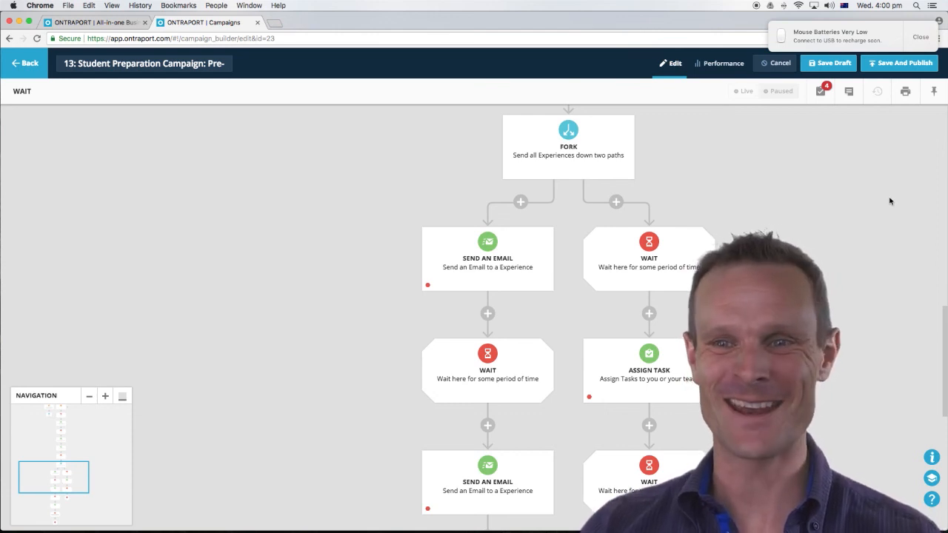
scroll(889, 201, "right", 1)
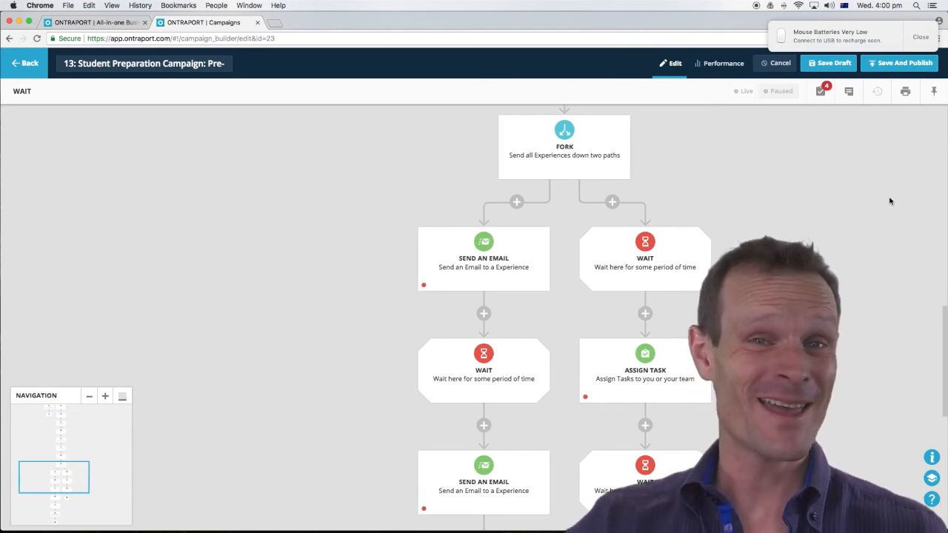